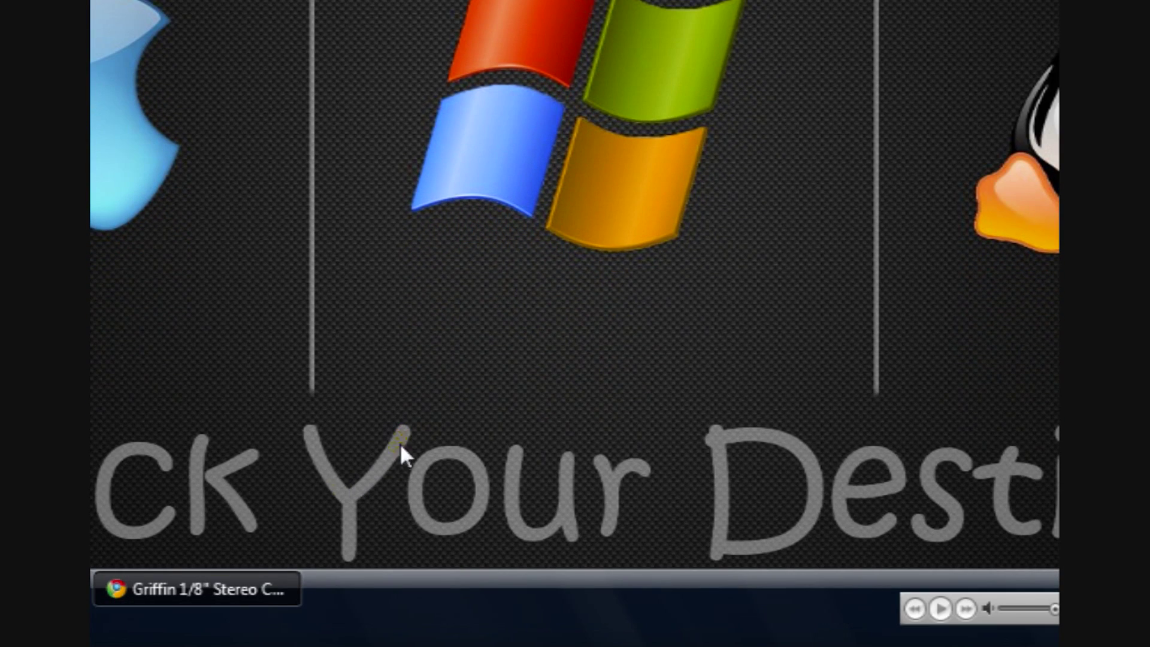
Compare the RadioShack product pages for the Griffin 1/8" Stereo Cable and the Belkin 6-Ft. 3.5mm Mini Stereo Dubbing Cord.
{"action": "left_click", "coordinate": [251, 588]}
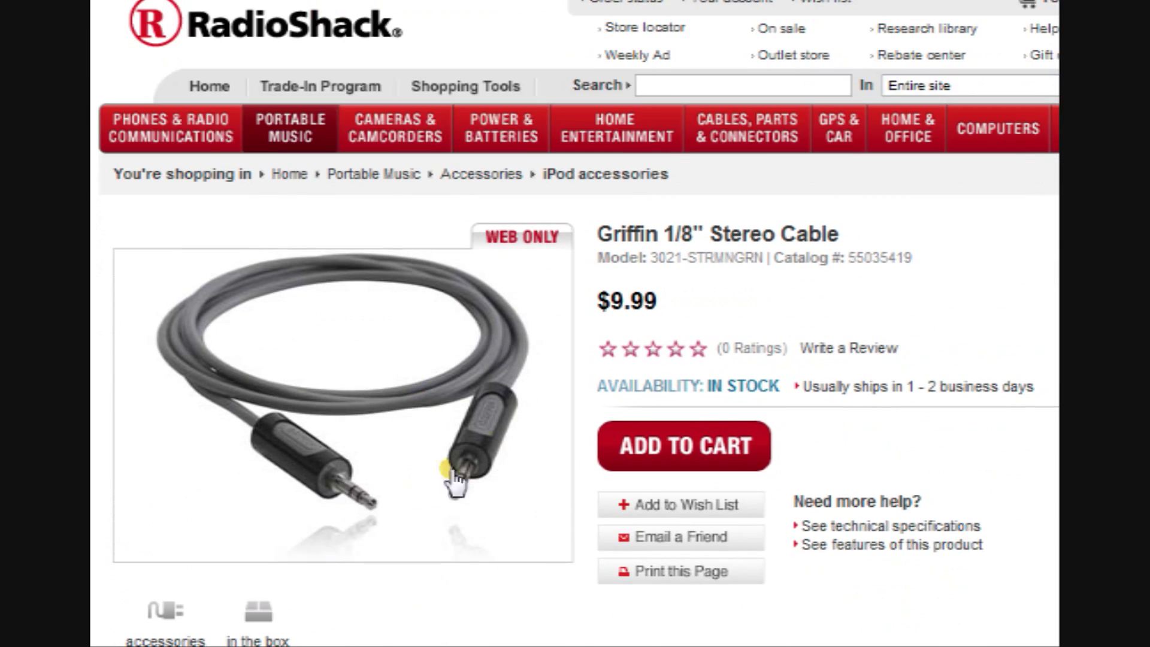
{"action": "left_click", "coordinate": [476, 18]}
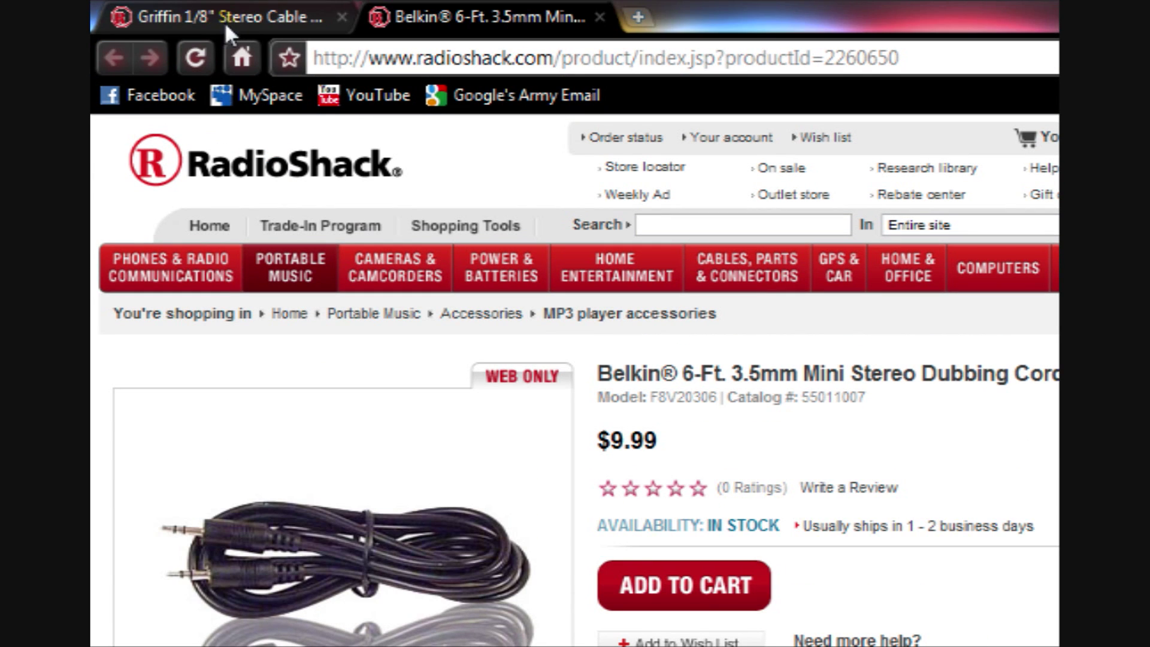
{"action": "left_click", "coordinate": [228, 17]}
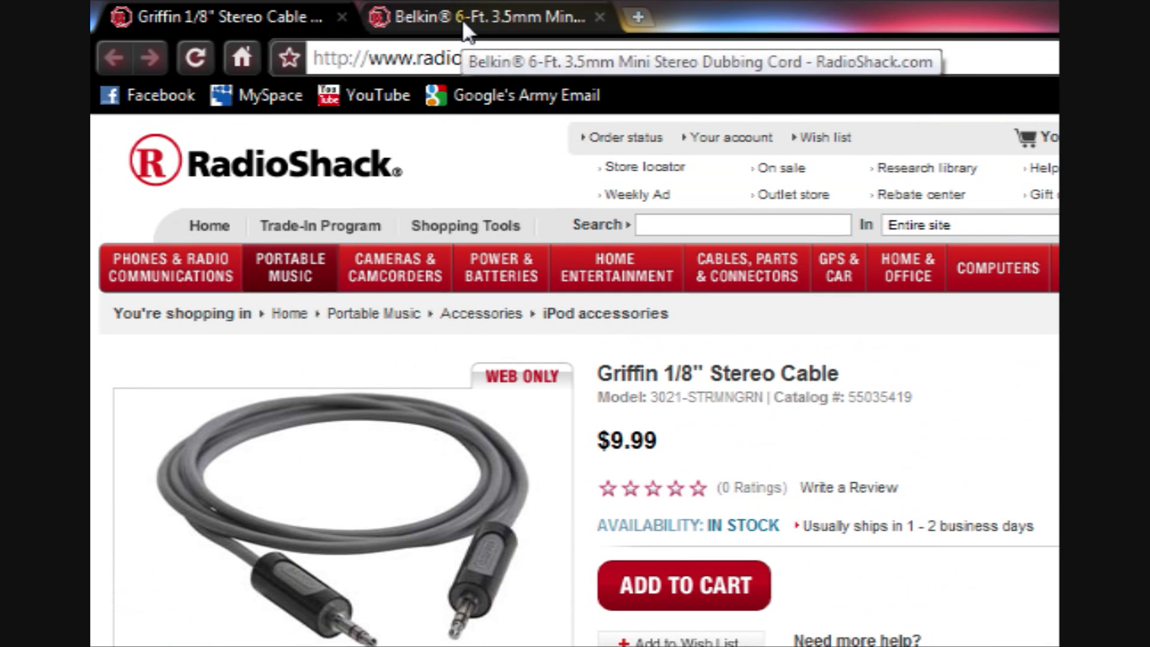
{"action": "left_click", "coordinate": [467, 18]}
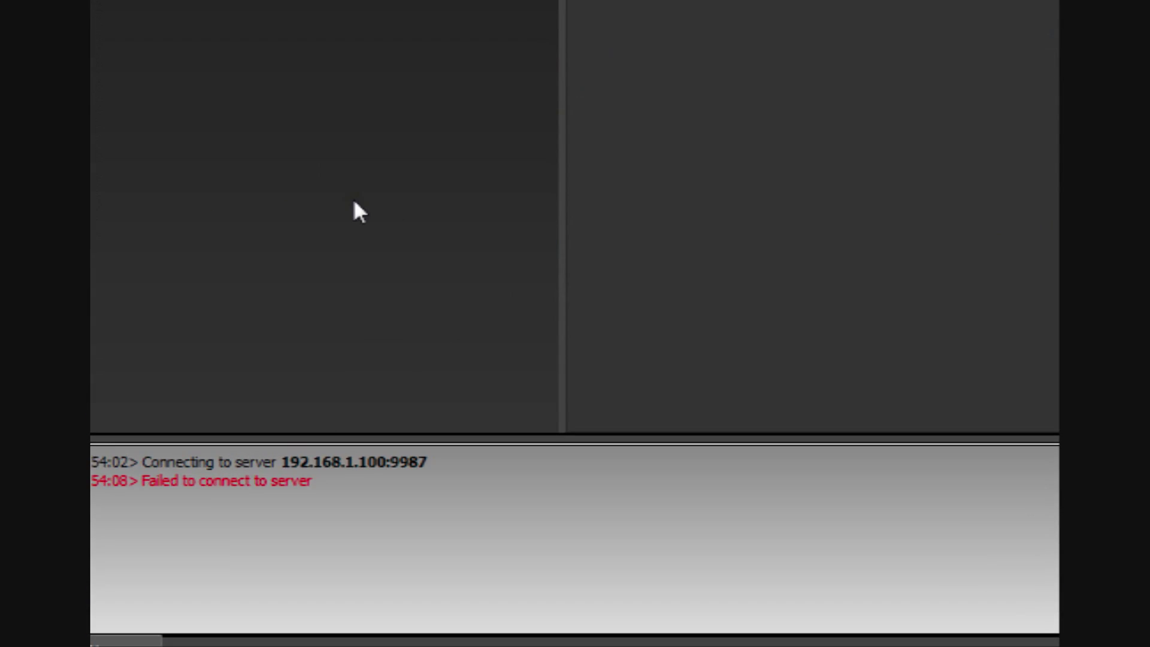
Open the TeamSpeak 3 options and bring up the Capture sound settings after checking the Playback settings.
{"action": "left_click", "coordinate": [409, 42]}
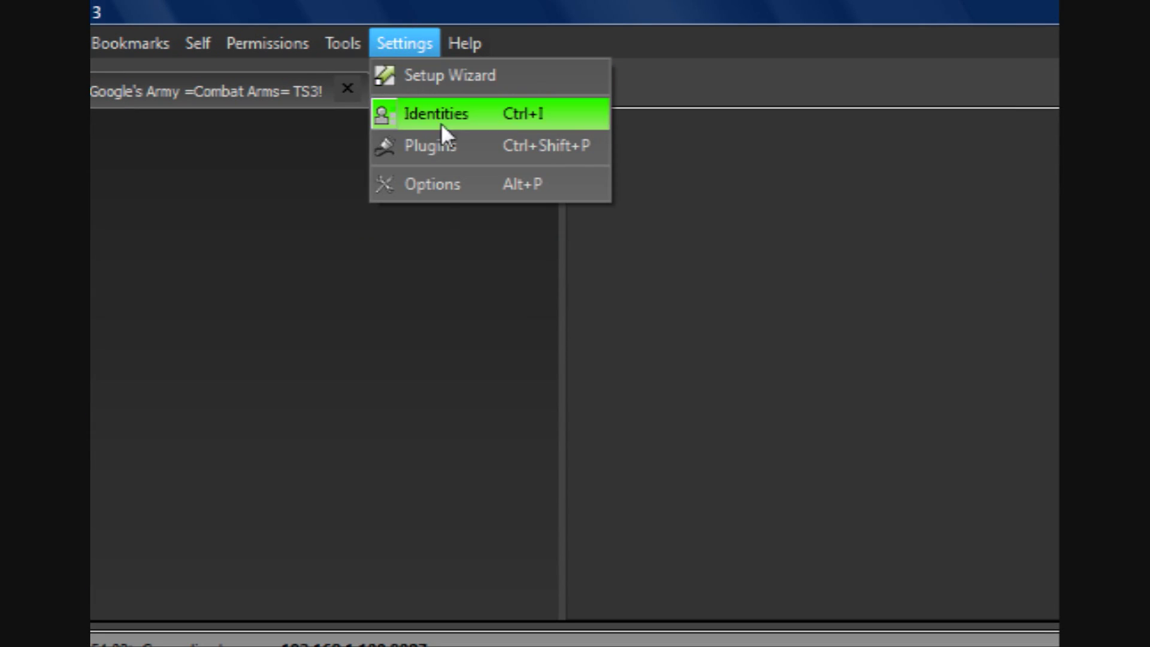
{"action": "left_click", "coordinate": [440, 190]}
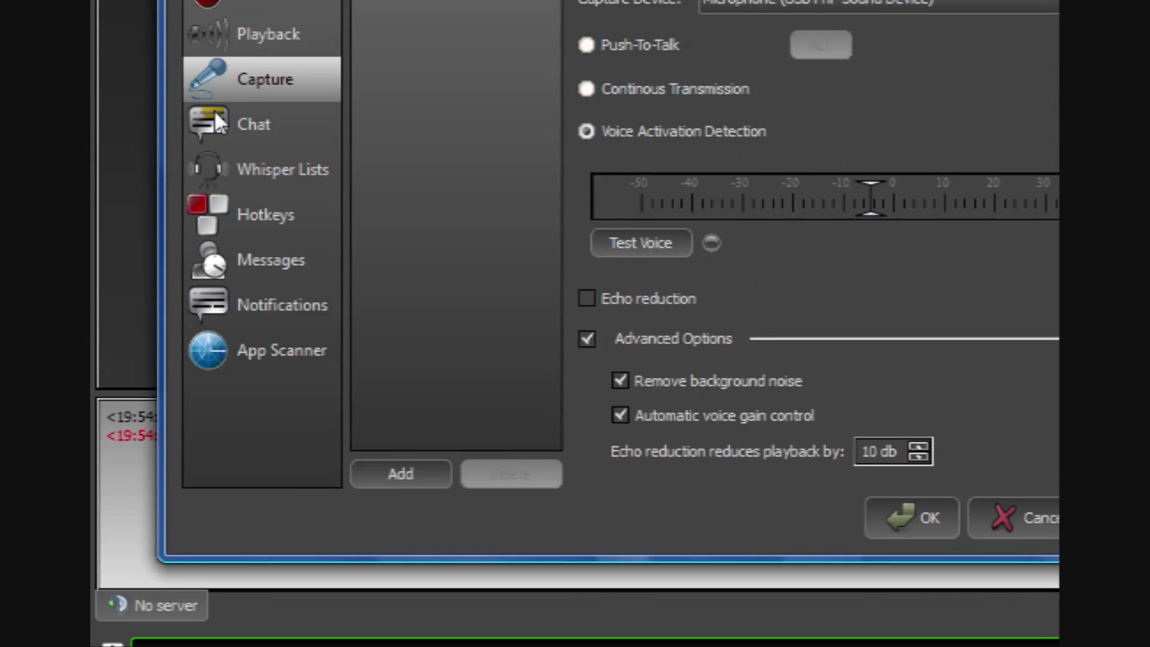
{"action": "left_click", "coordinate": [299, 35]}
{"action": "left_click", "coordinate": [290, 73]}
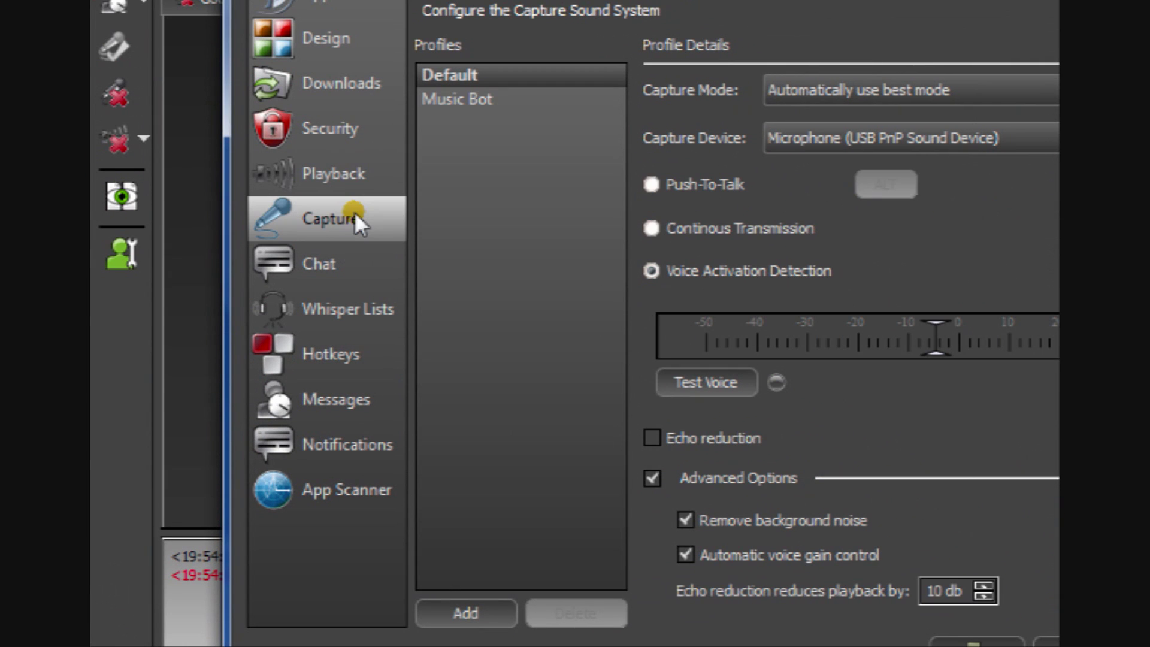
{"action": "left_click", "coordinate": [322, 164]}
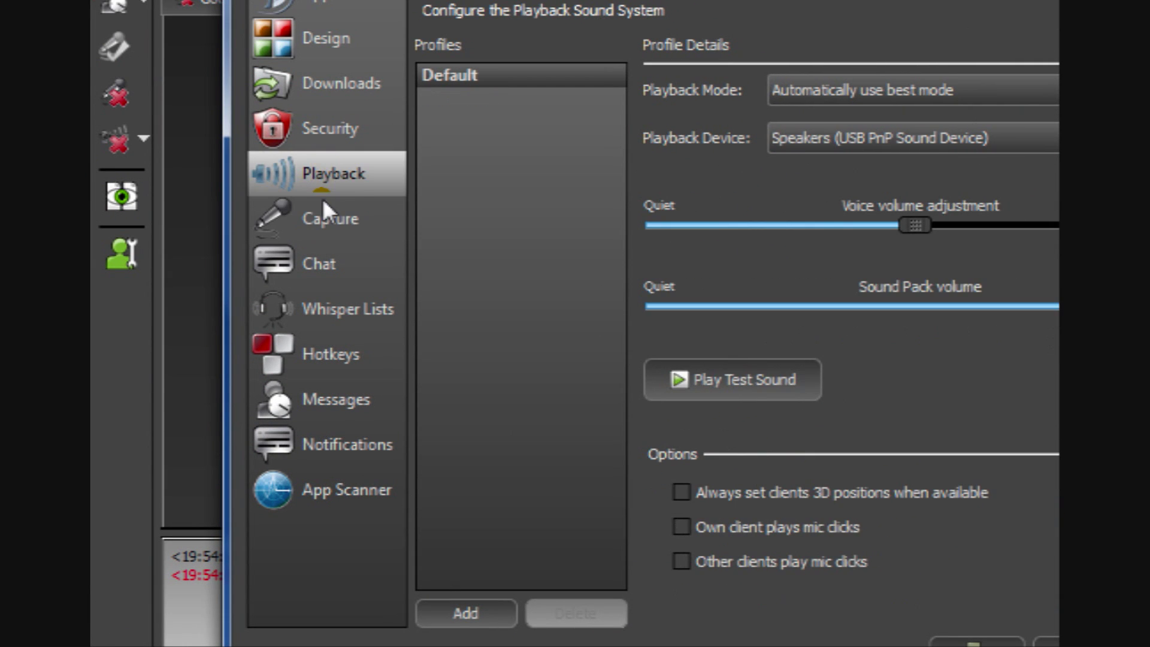
{"action": "left_click", "coordinate": [328, 218]}
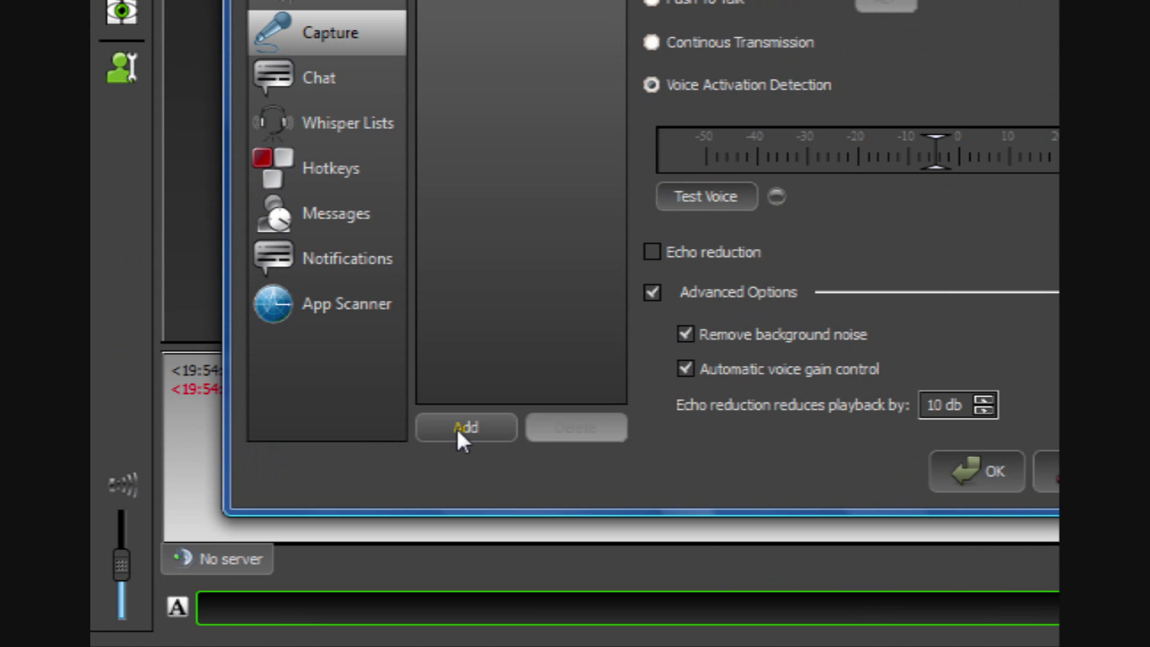
Add a capture profile named Streaming Music based on the default settings.
{"action": "left_click", "coordinate": [457, 428]}
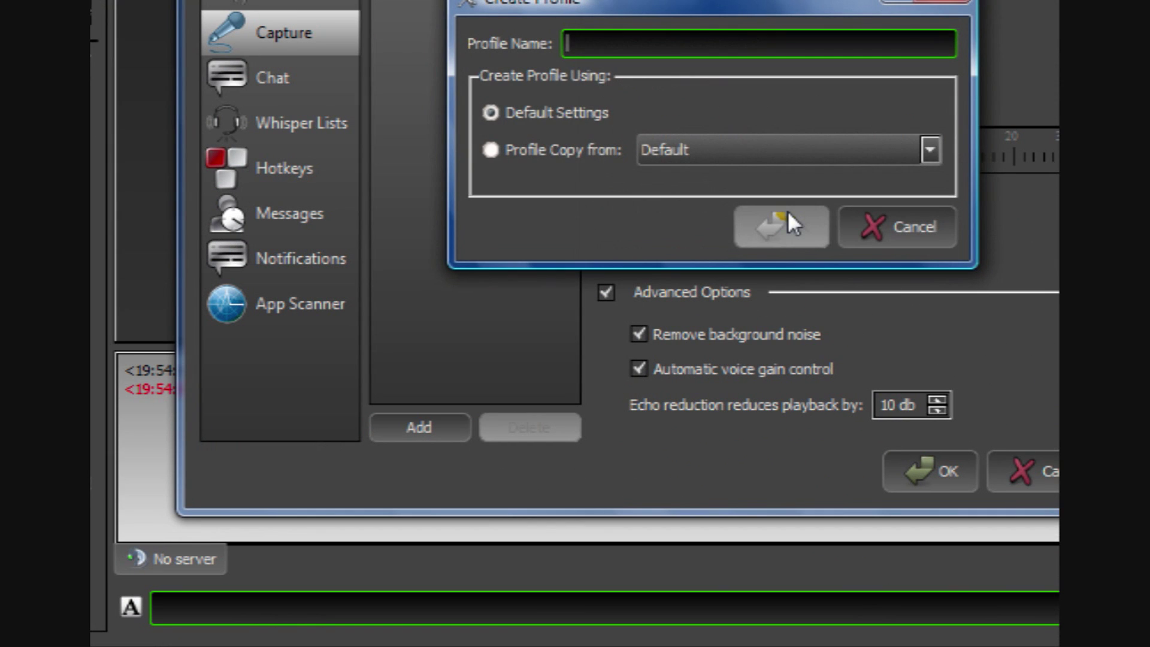
{"action": "type", "text": "Streaming "}
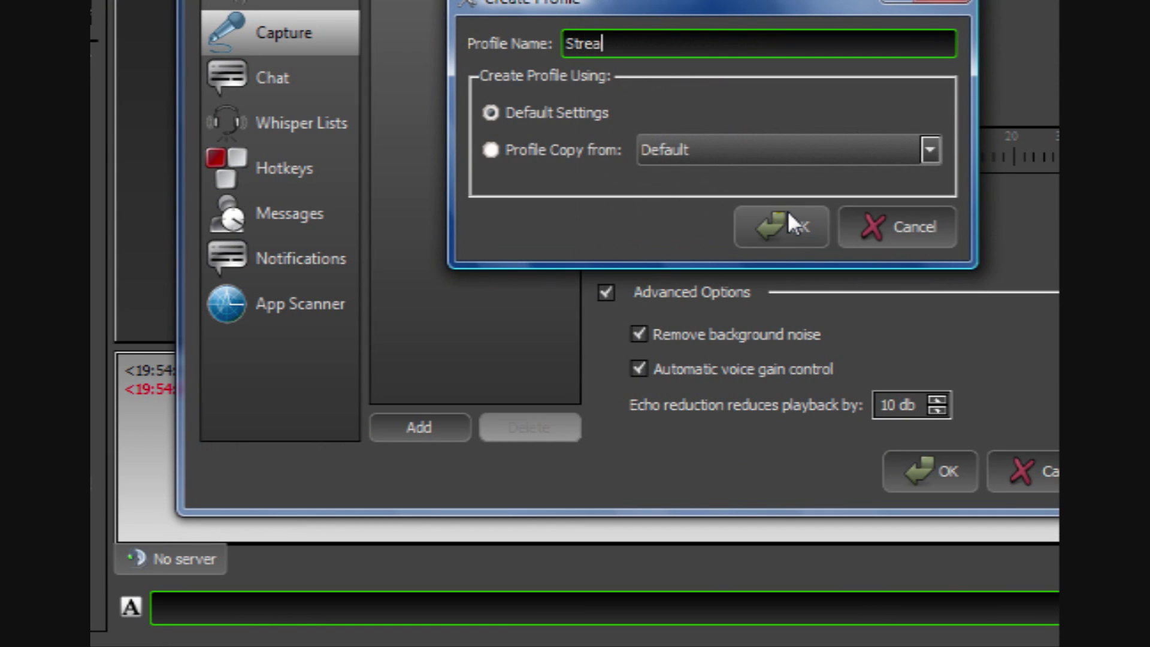
{"action": "type", "text": "P"}
{"action": "key", "text": "BackSpace"}
{"action": "type", "text": "Music"}
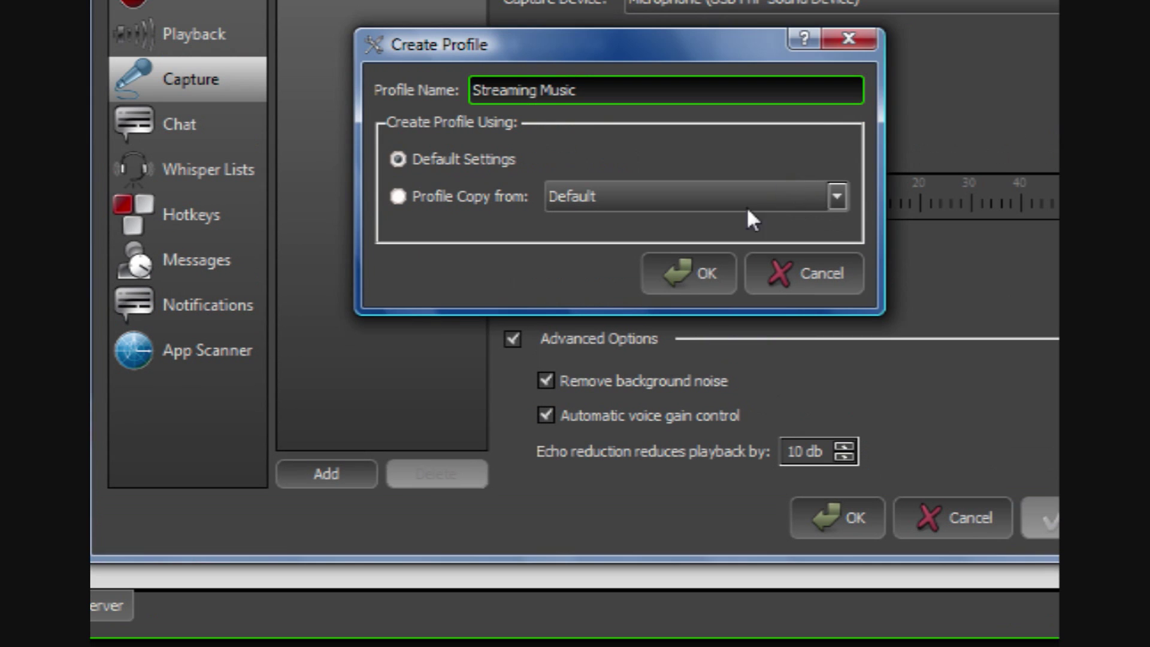
{"action": "left_click", "coordinate": [775, 235]}
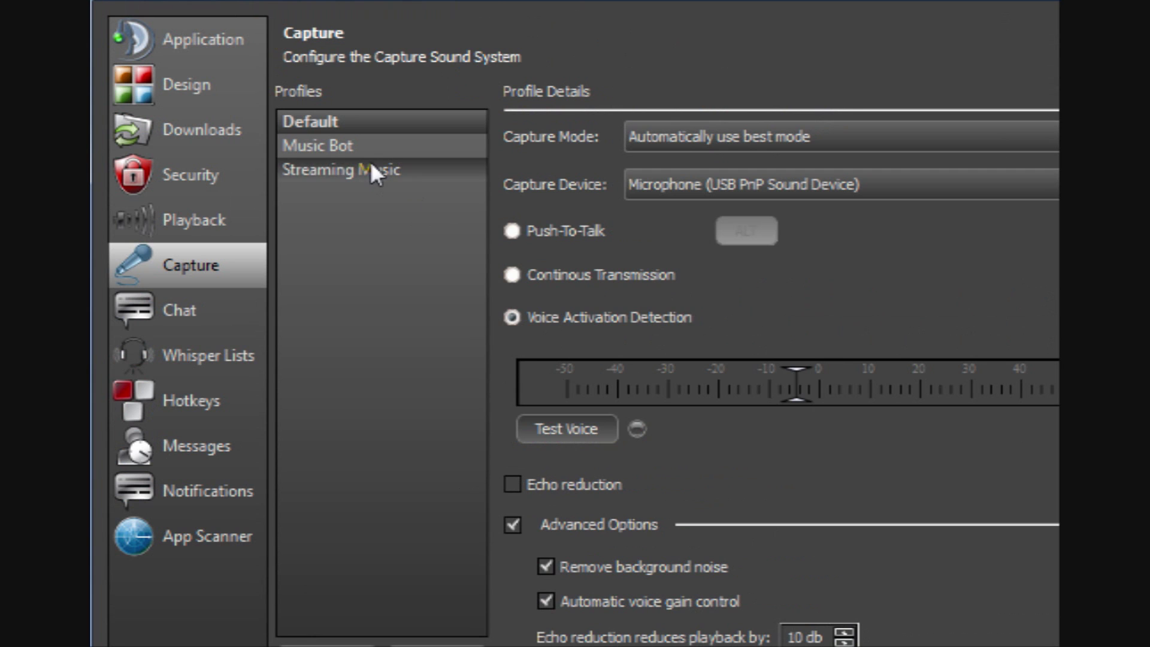
Set the Streaming Music profile's capture device to Front Mic (SigmaTel High Definition Audio CODEC) and save the options.
{"action": "left_click", "coordinate": [372, 168]}
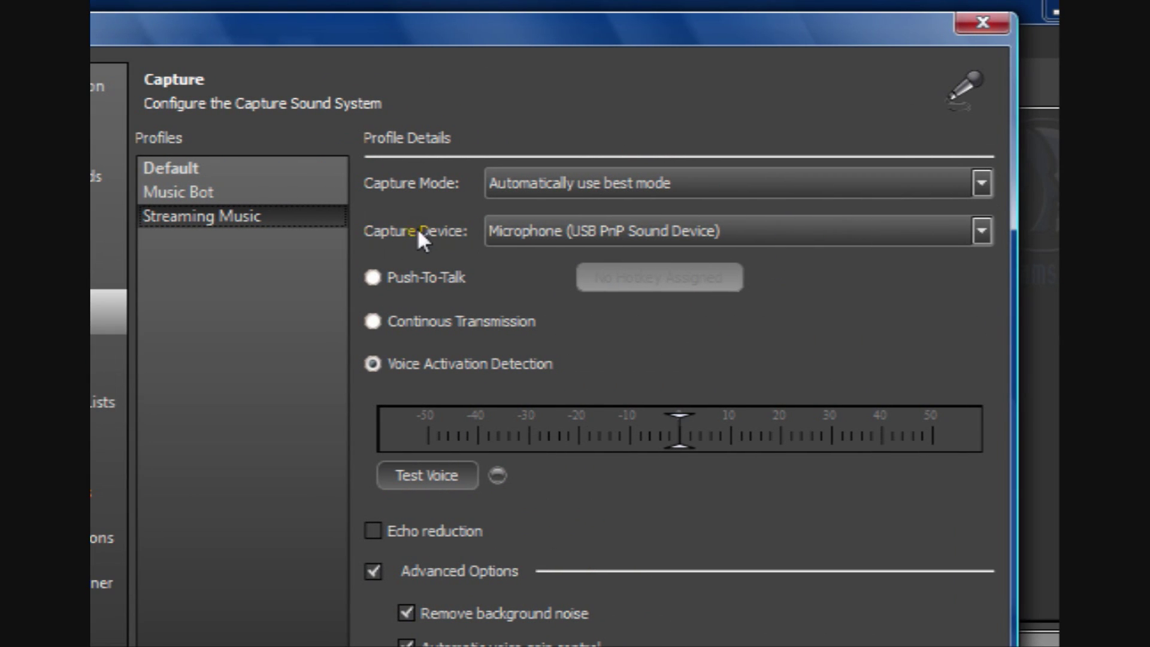
{"action": "left_click", "coordinate": [982, 230]}
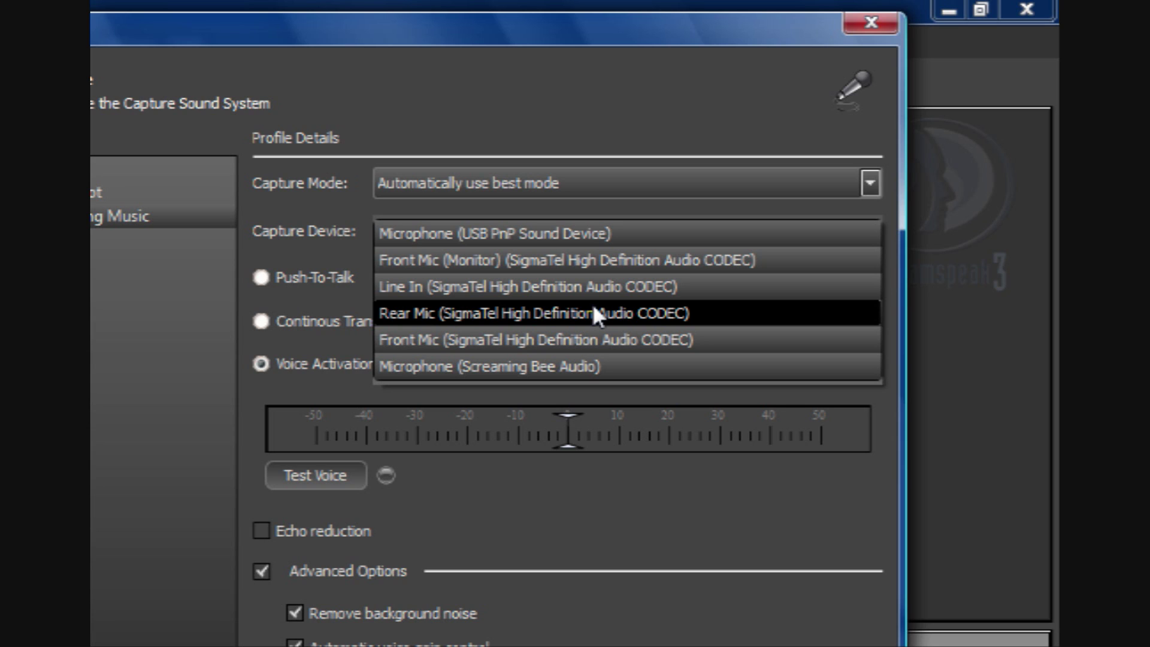
{"action": "left_click", "coordinate": [578, 347]}
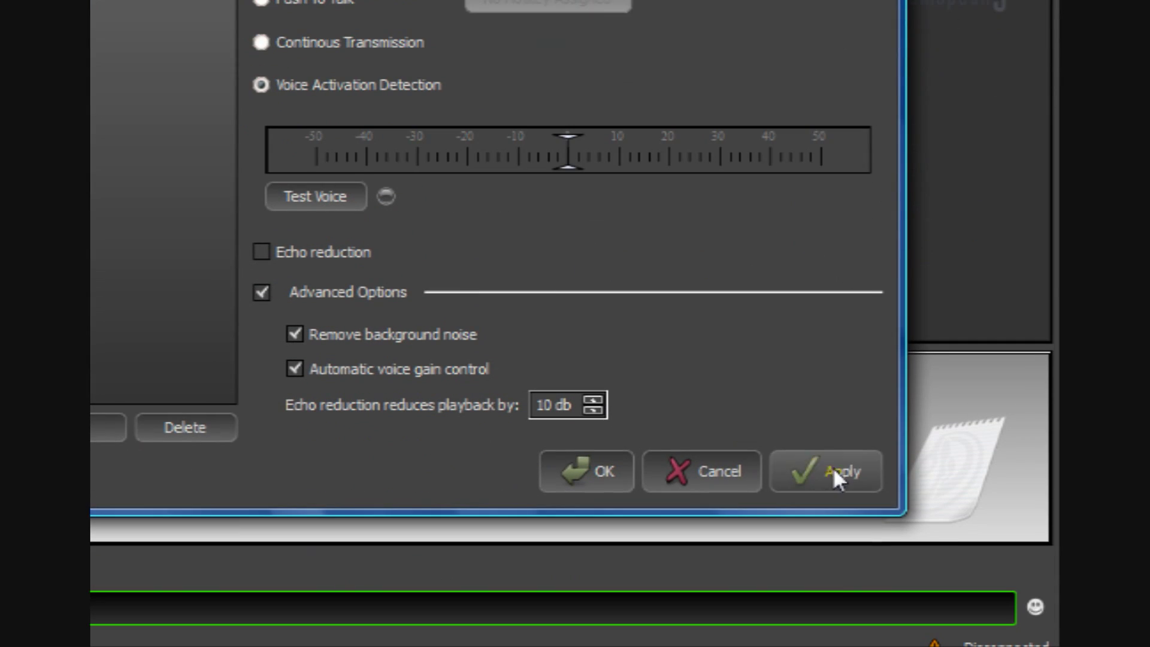
{"action": "left_click", "coordinate": [589, 458]}
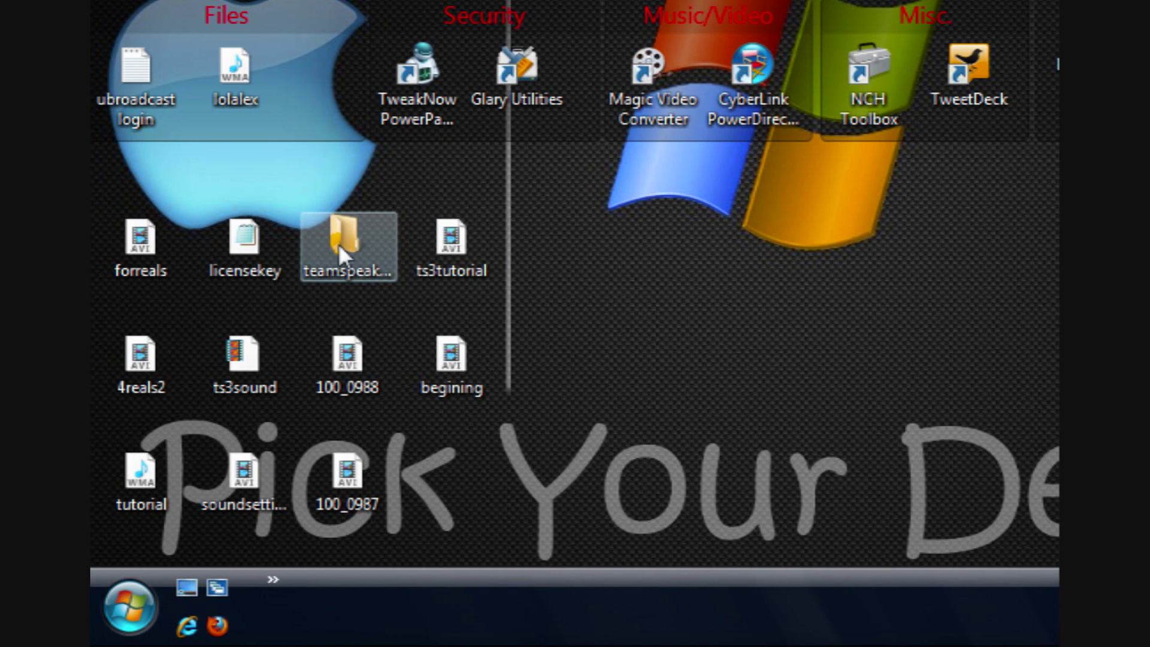
Start ts3server_win32 from the teamspeak3-server_win32 folder on the desktop, minimize its console and close the folder window.
{"action": "double_click", "coordinate": [280, 239]}
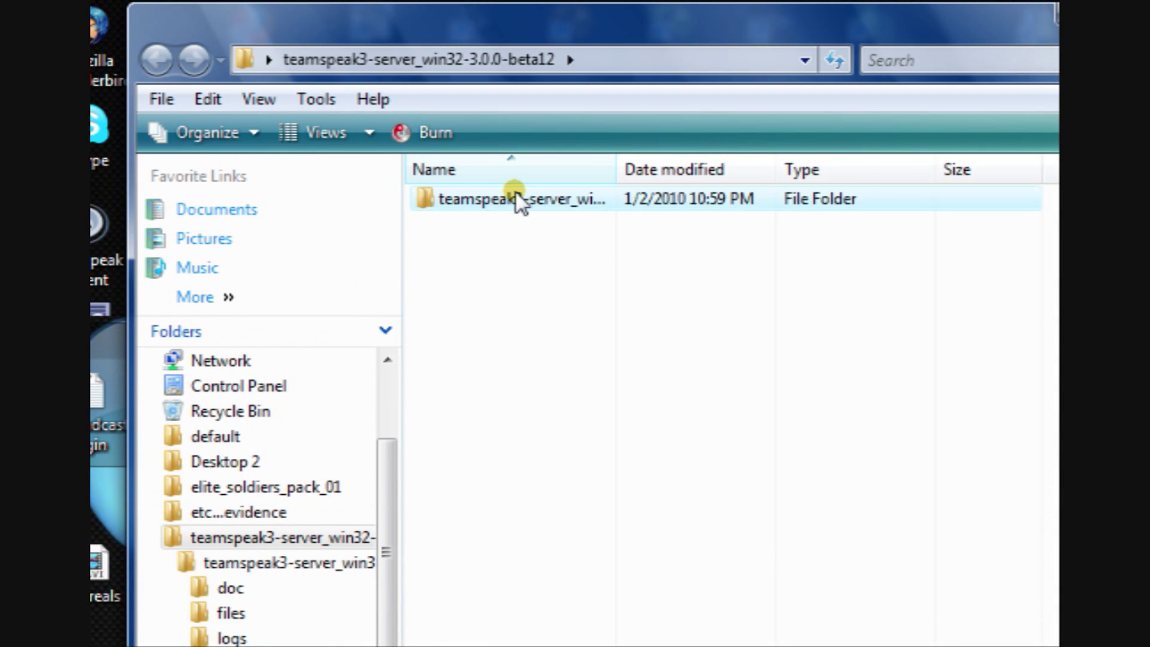
{"action": "double_click", "coordinate": [514, 192]}
{"action": "double_click", "coordinate": [479, 451]}
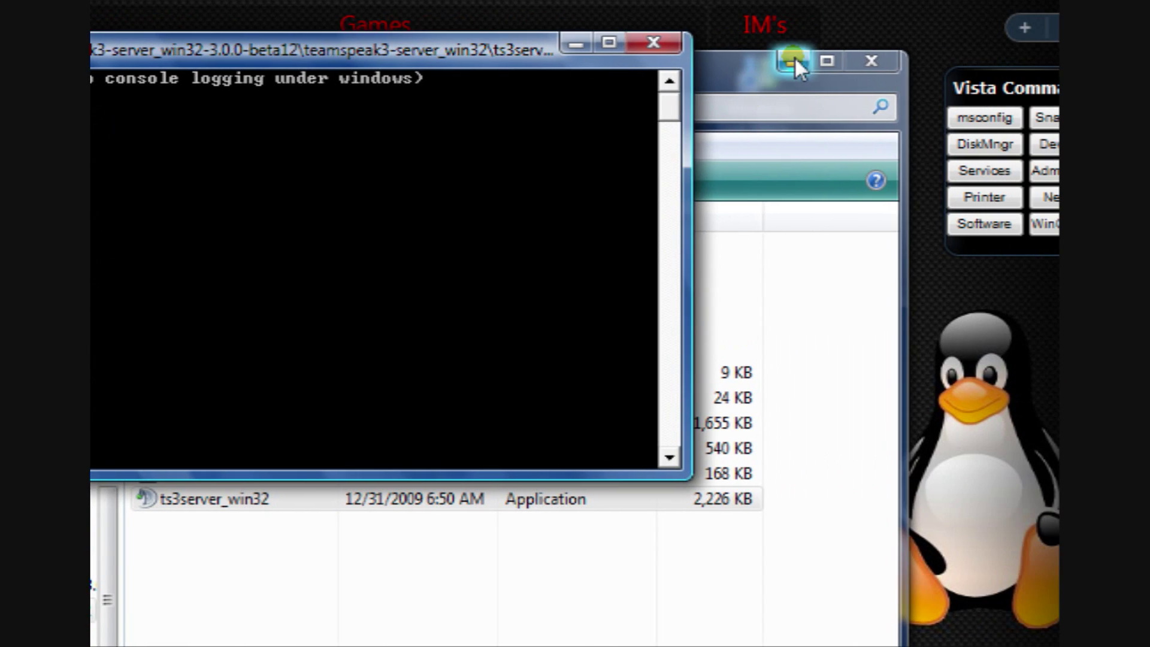
{"action": "left_click", "coordinate": [794, 59]}
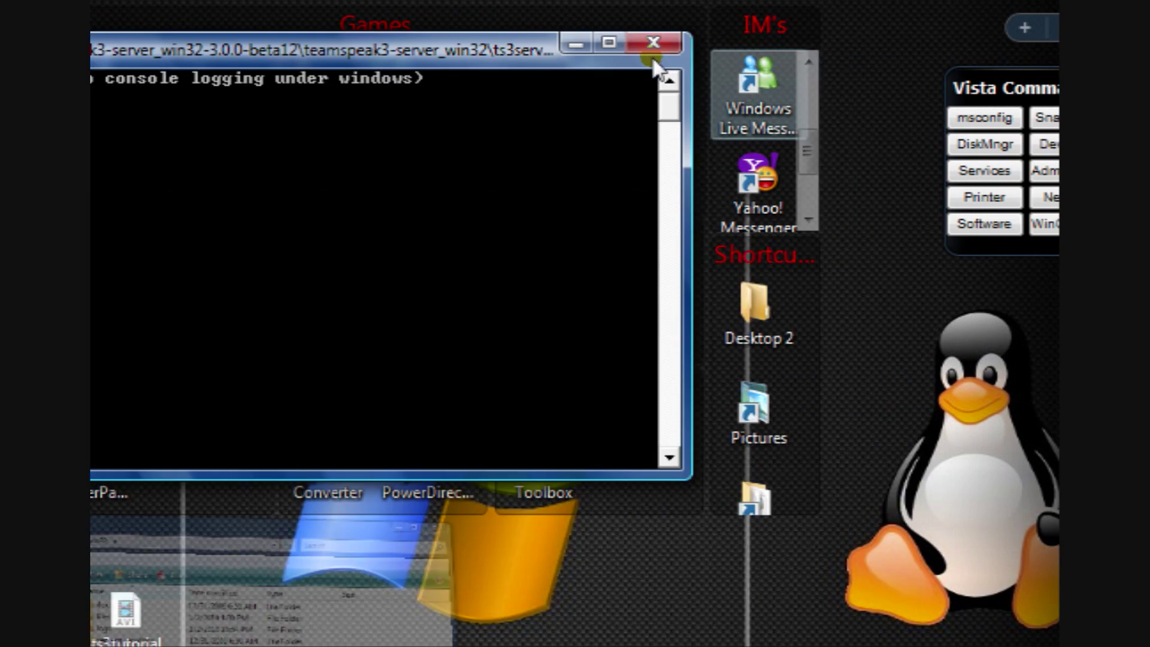
{"action": "left_click", "coordinate": [573, 45]}
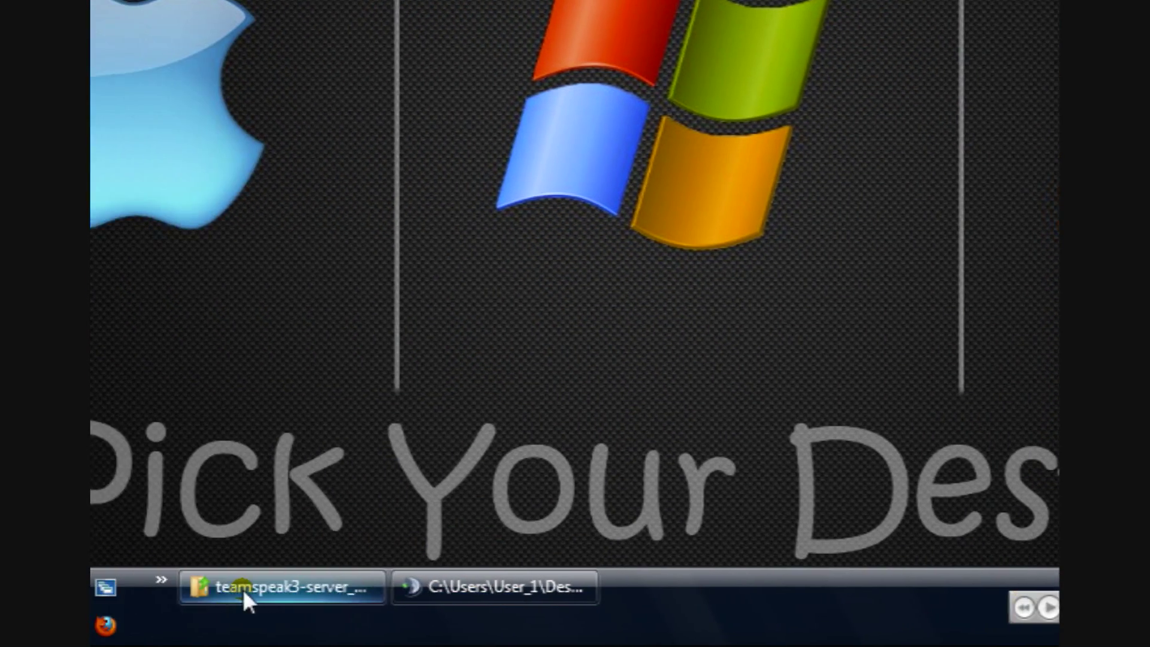
{"action": "right_click", "coordinate": [243, 598]}
{"action": "left_click", "coordinate": [385, 570]}
Switch to the TeamSpeak 3 client and connect to the server at 192.168.1.100 on port 9987.
{"action": "left_click", "coordinate": [976, 579]}
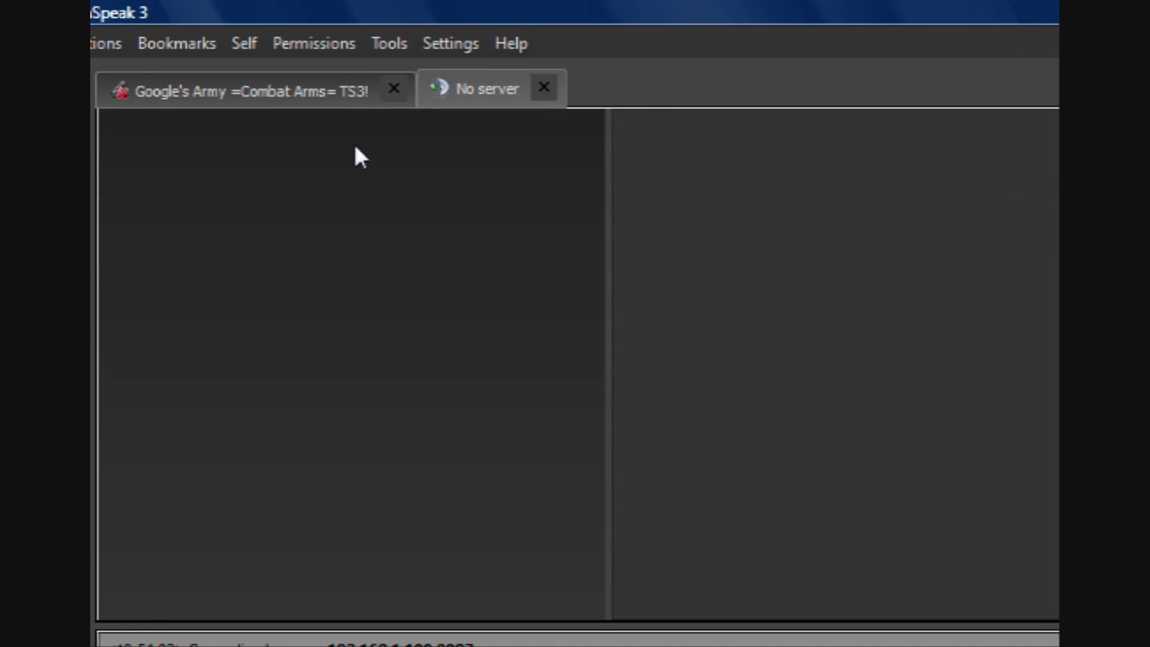
{"action": "left_click", "coordinate": [144, 44]}
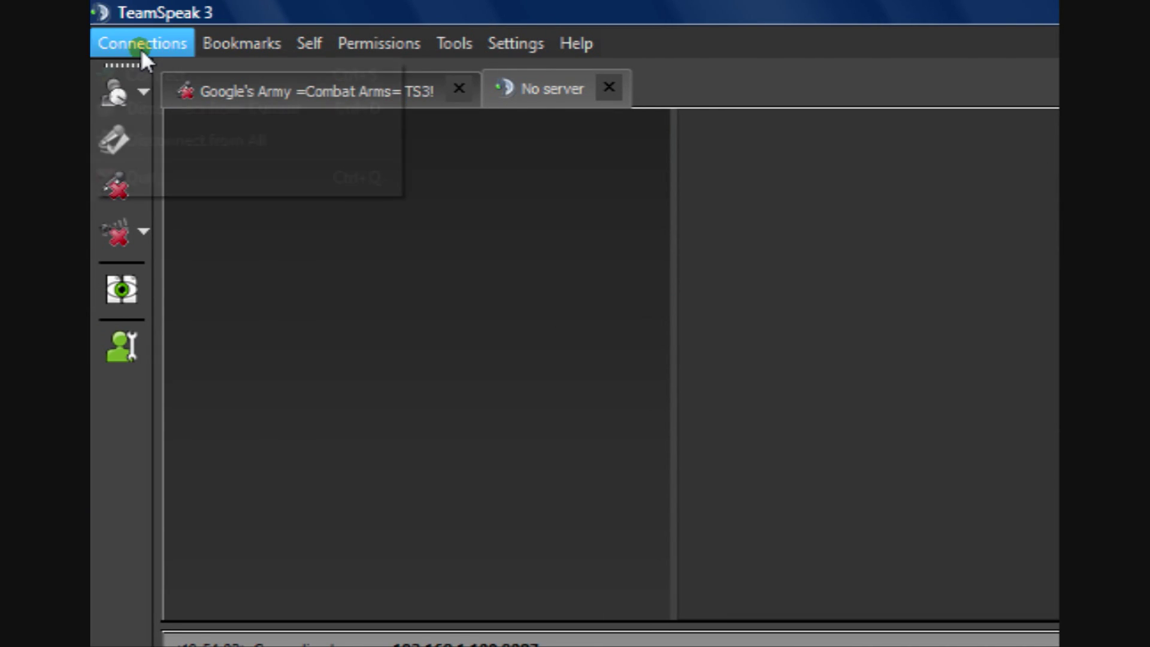
{"action": "left_click", "coordinate": [188, 108]}
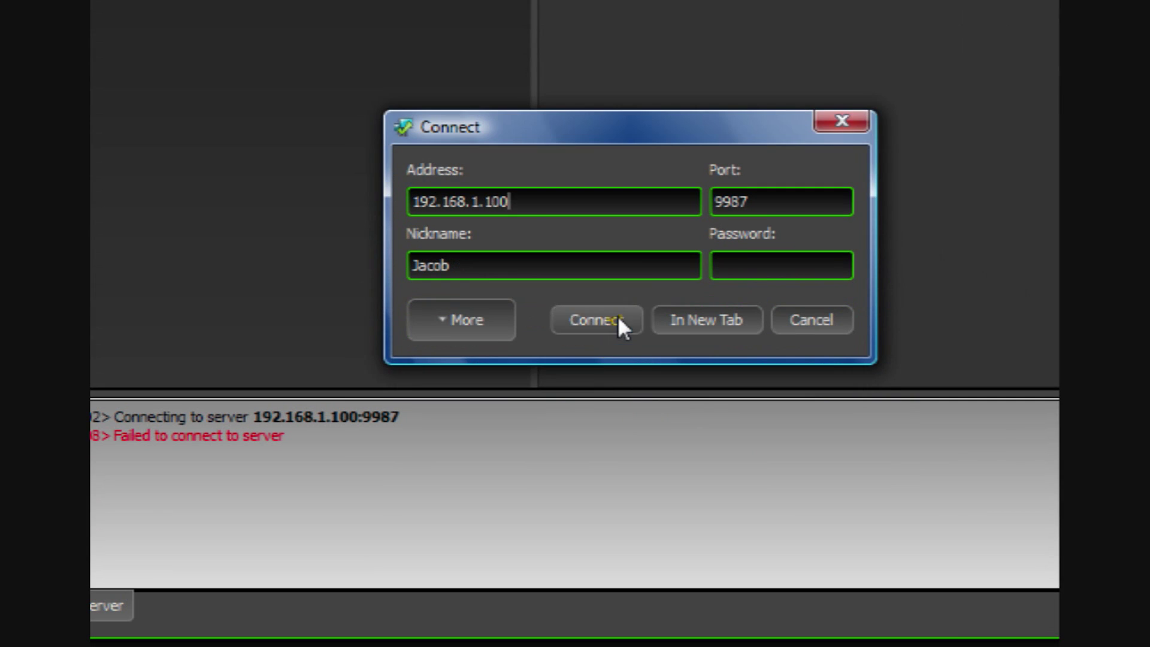
{"action": "left_click", "coordinate": [757, 559]}
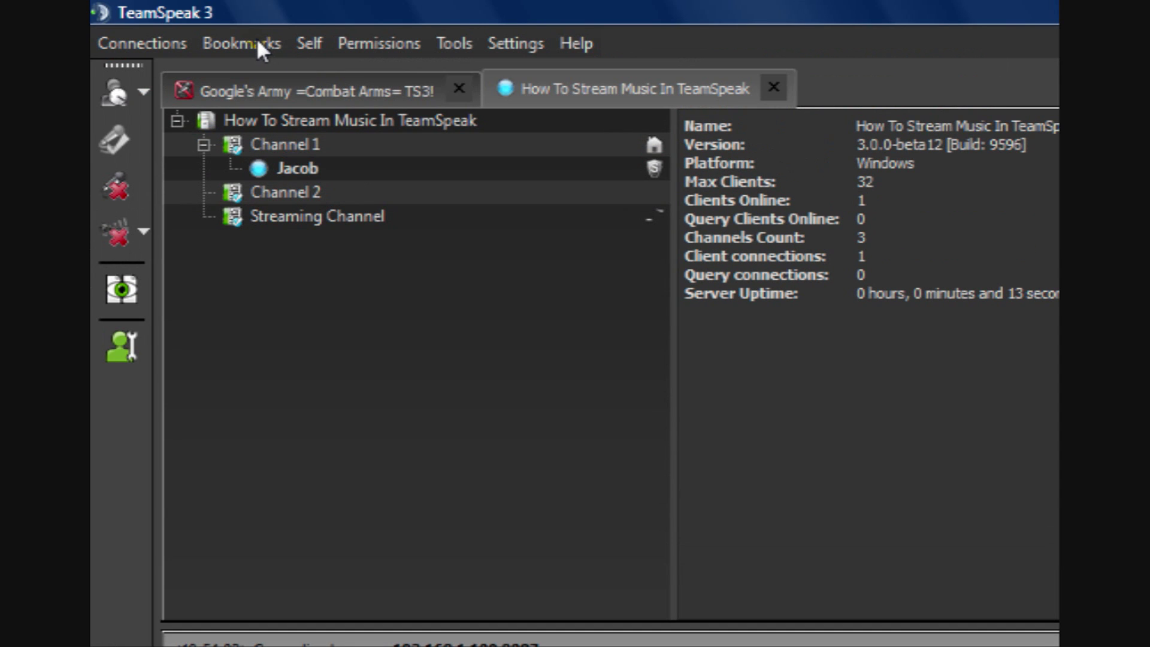
Bookmark the connected server and delete the older How To Stream Music In TeamSpeak bookmark.
{"action": "left_click", "coordinate": [257, 43]}
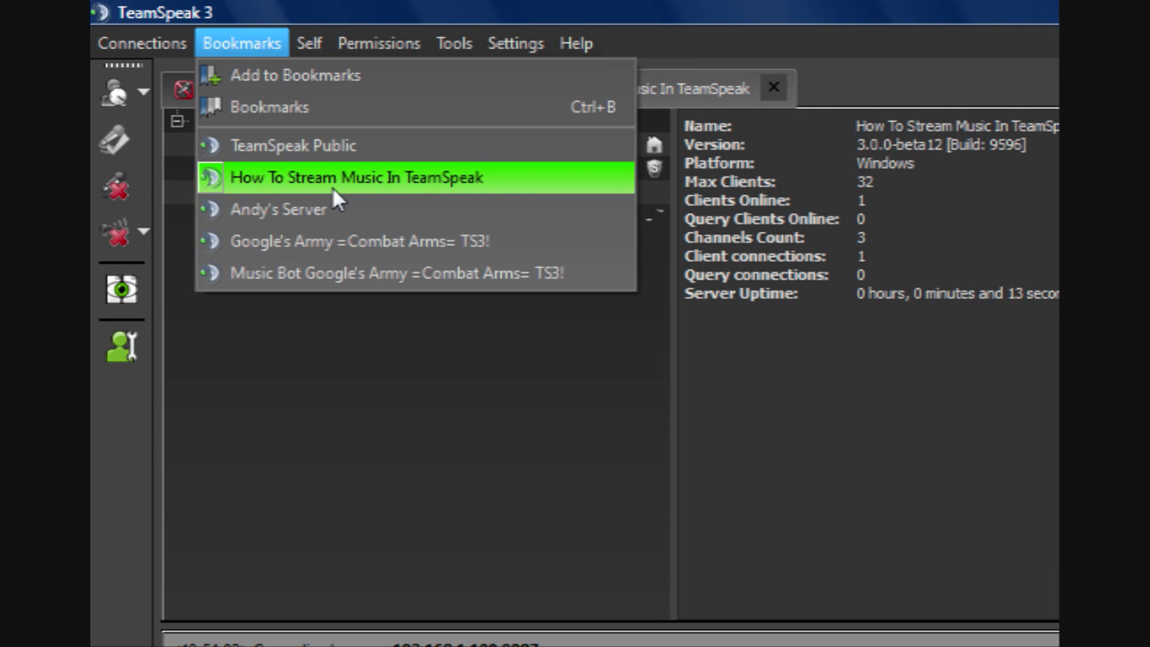
{"action": "left_click", "coordinate": [354, 73]}
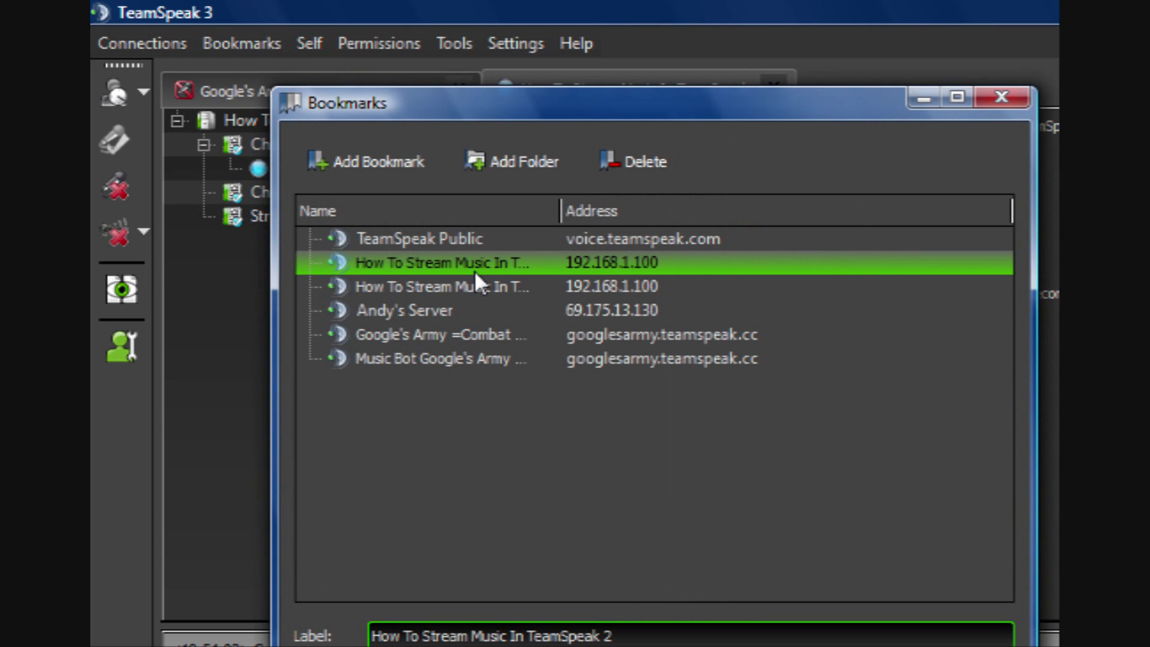
{"action": "left_click", "coordinate": [469, 286]}
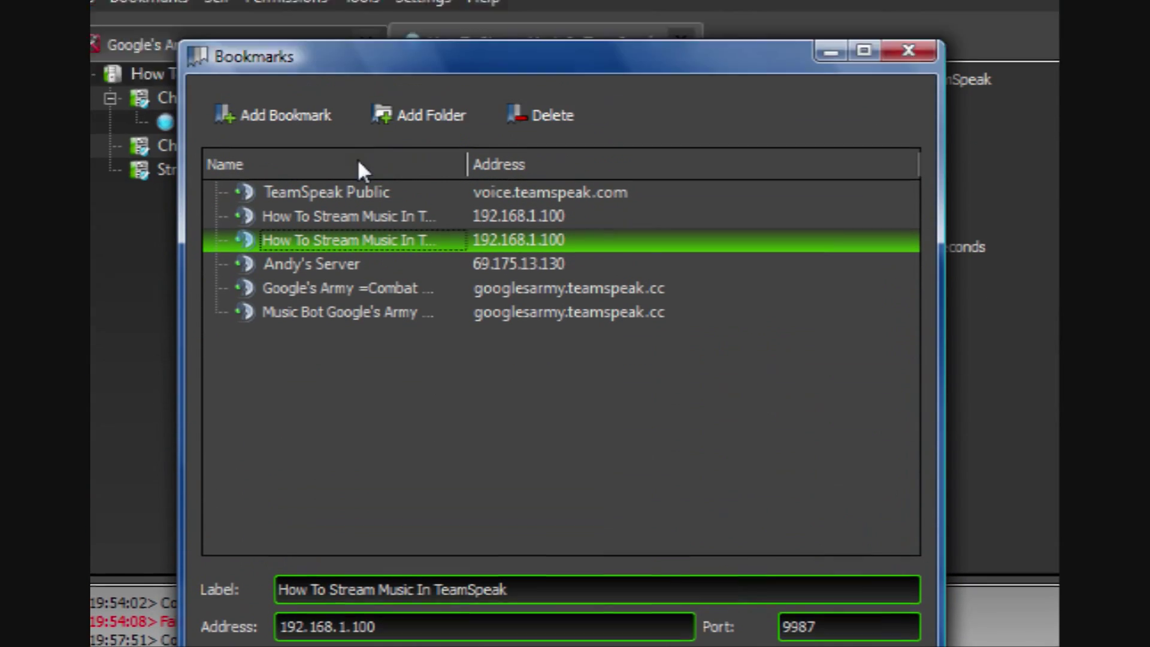
{"action": "key", "text": "Delete"}
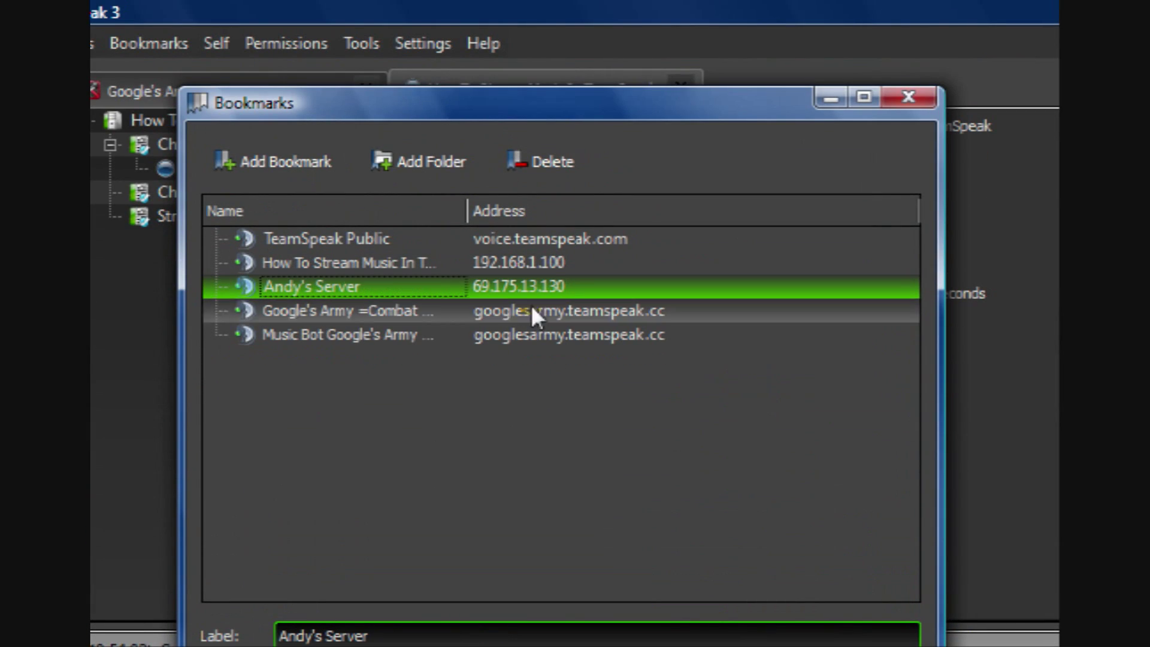
In the How To Stream Music In TeamSpeak 2 bookmark, set the capture profile to Streaming Music and the playback profile to None.
{"action": "left_click", "coordinate": [561, 256]}
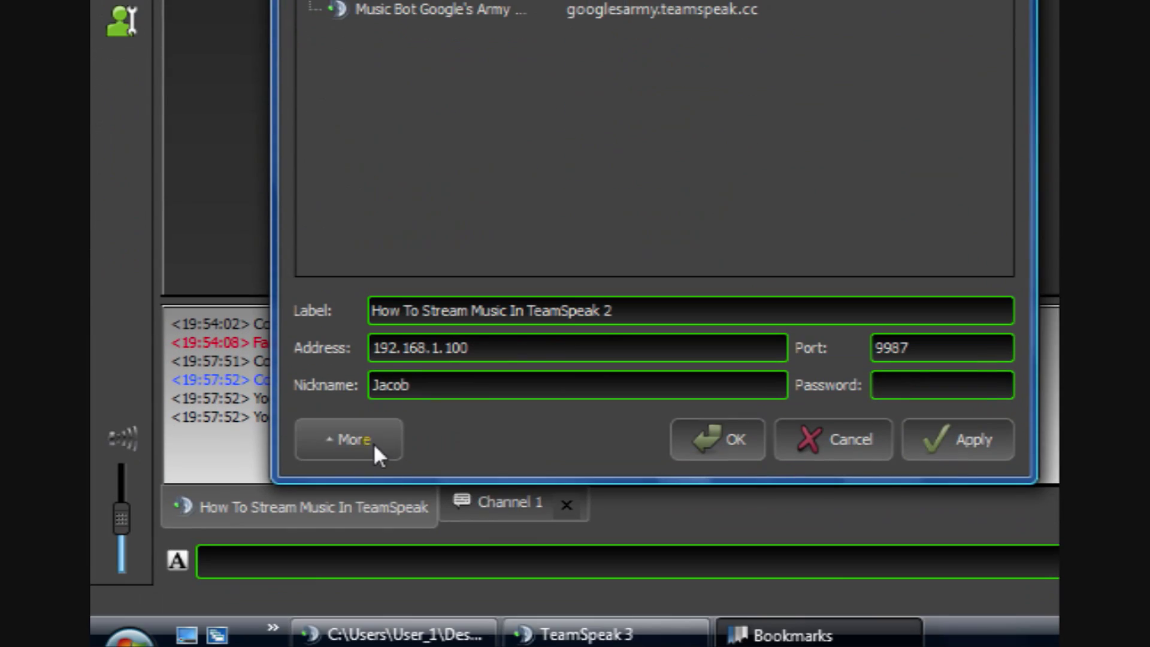
{"action": "left_click", "coordinate": [368, 443]}
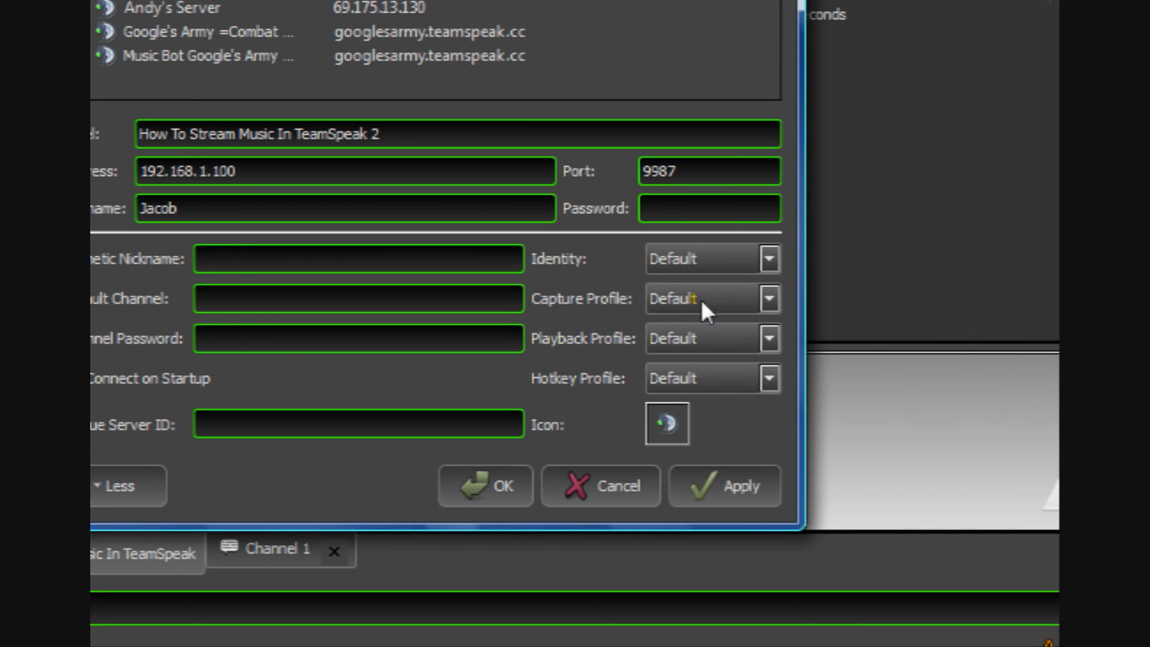
{"action": "left_click", "coordinate": [769, 299]}
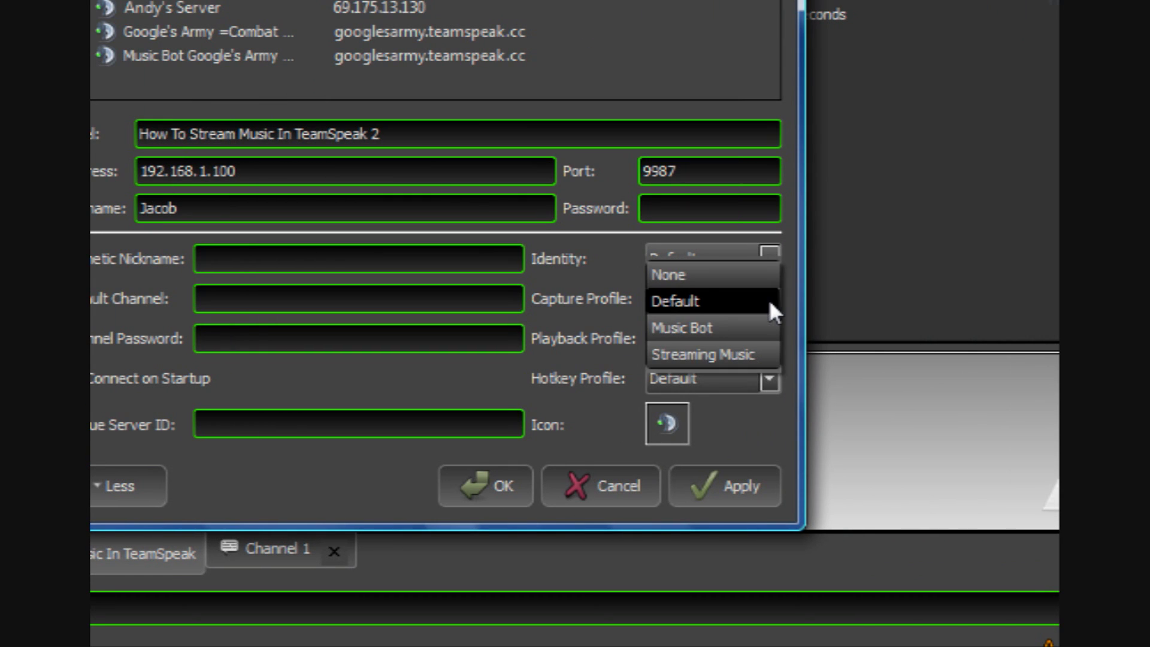
{"action": "left_click", "coordinate": [741, 354]}
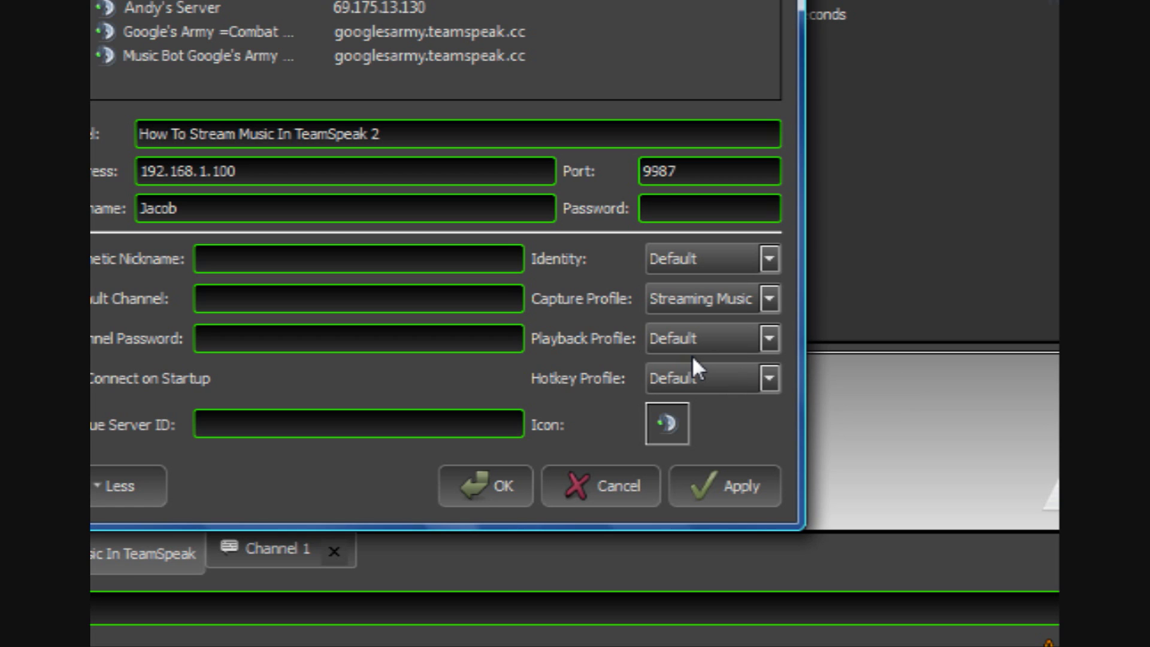
{"action": "left_click", "coordinate": [713, 341]}
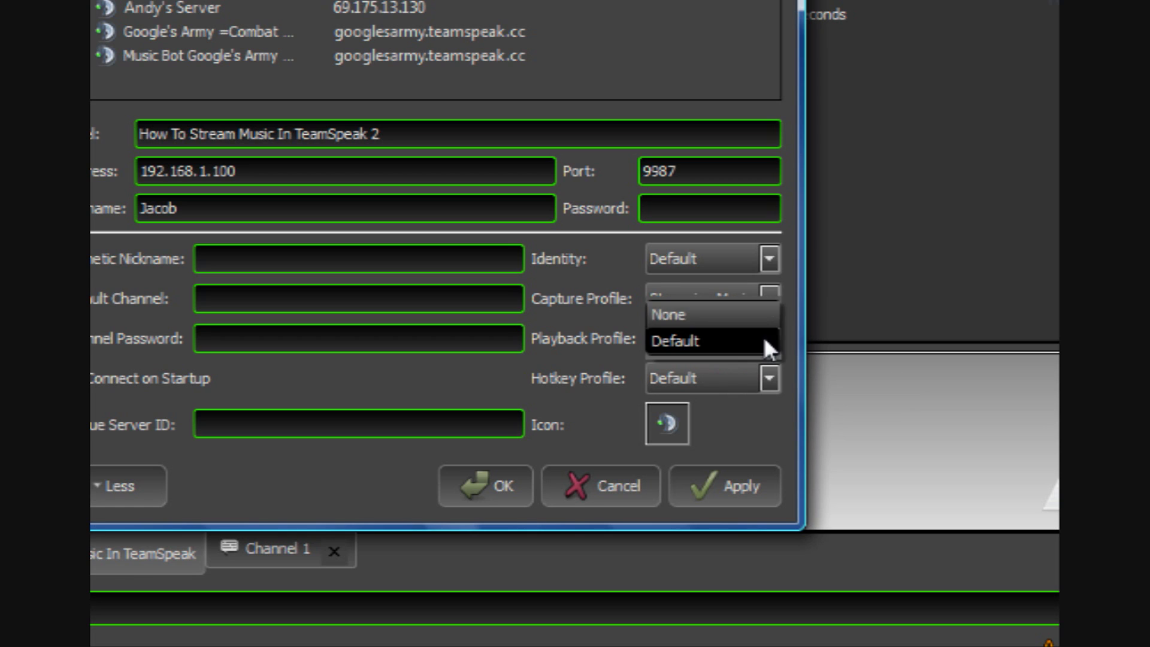
{"action": "left_click", "coordinate": [716, 317]}
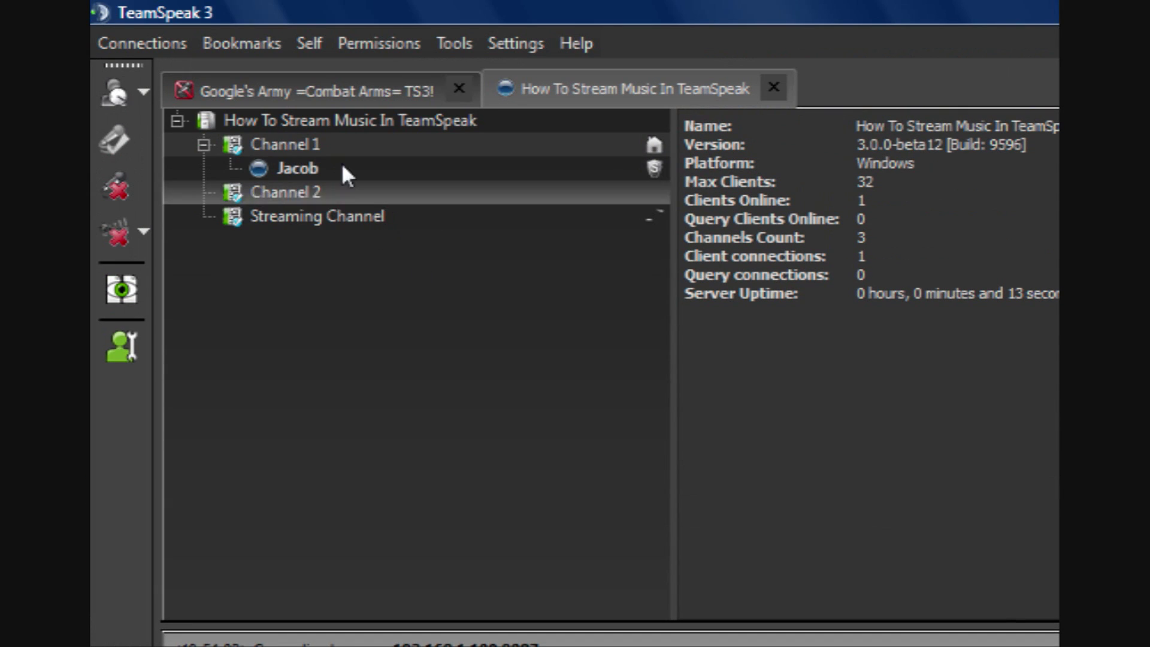
Reconnect to the server through the How To Stream Music In TeamSpeak 2 bookmark.
{"action": "left_click", "coordinate": [247, 41]}
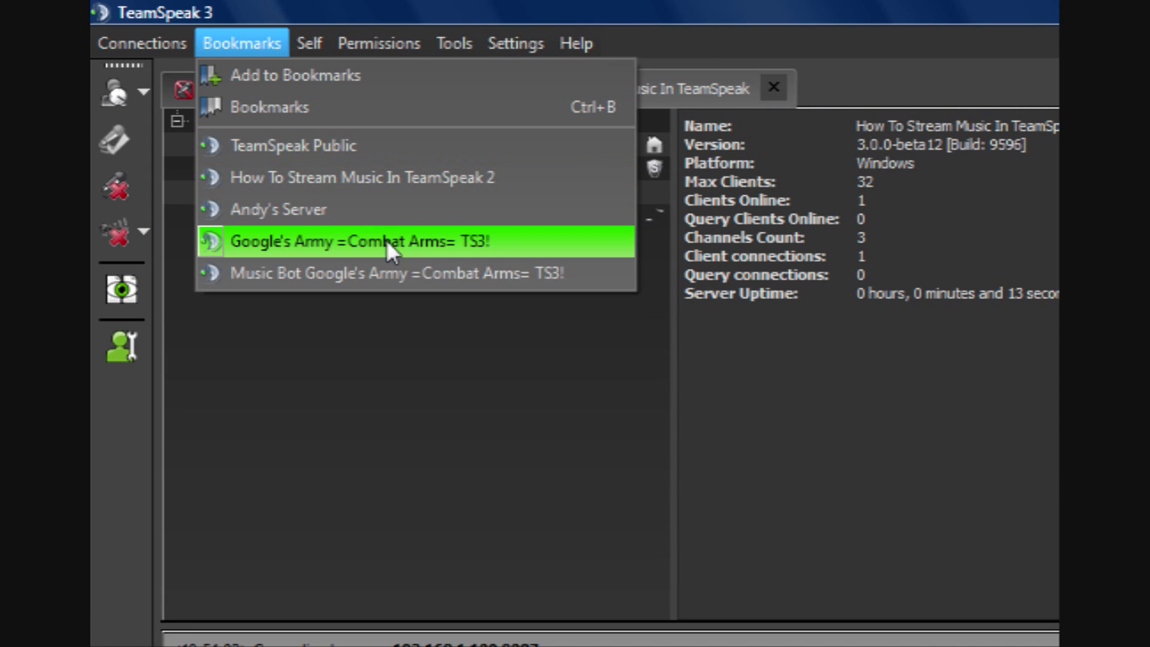
{"action": "left_click", "coordinate": [406, 177]}
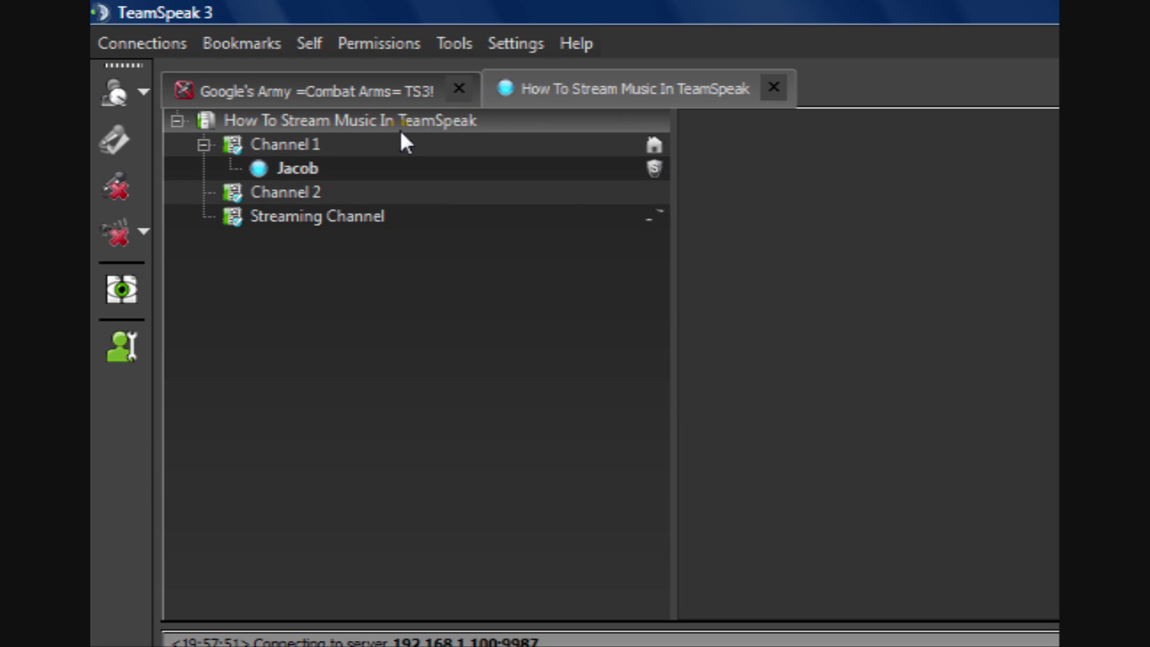
Add a second bookmark for the connected server and set its capture and playback profiles to Default.
{"action": "left_click", "coordinate": [246, 47]}
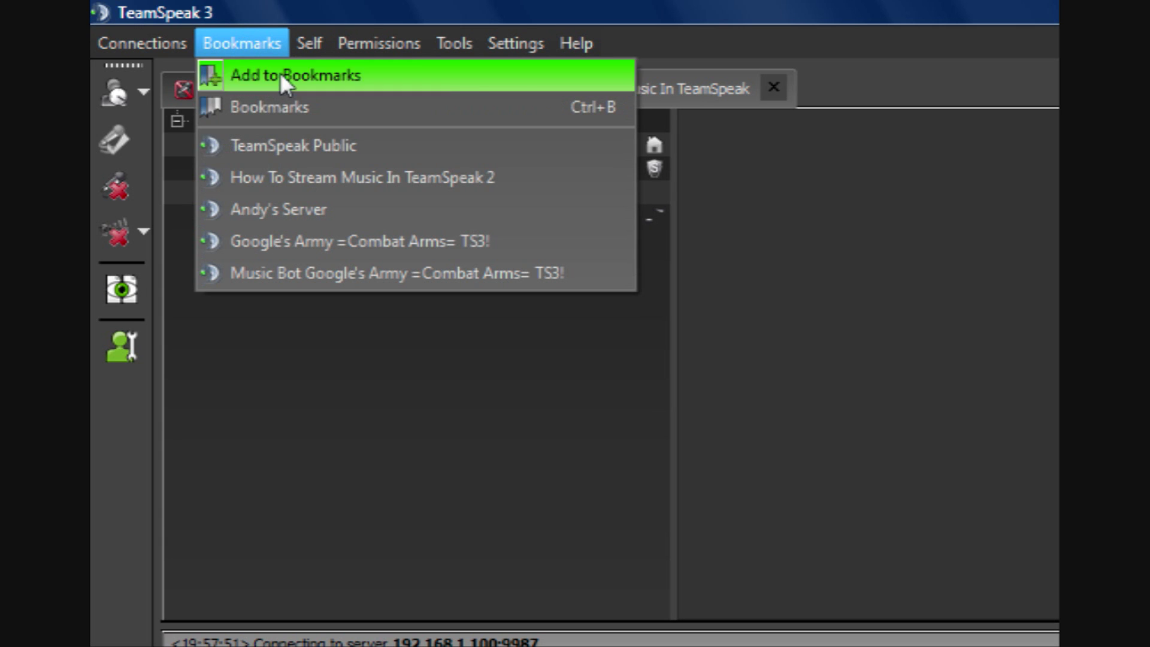
{"action": "left_click", "coordinate": [479, 77]}
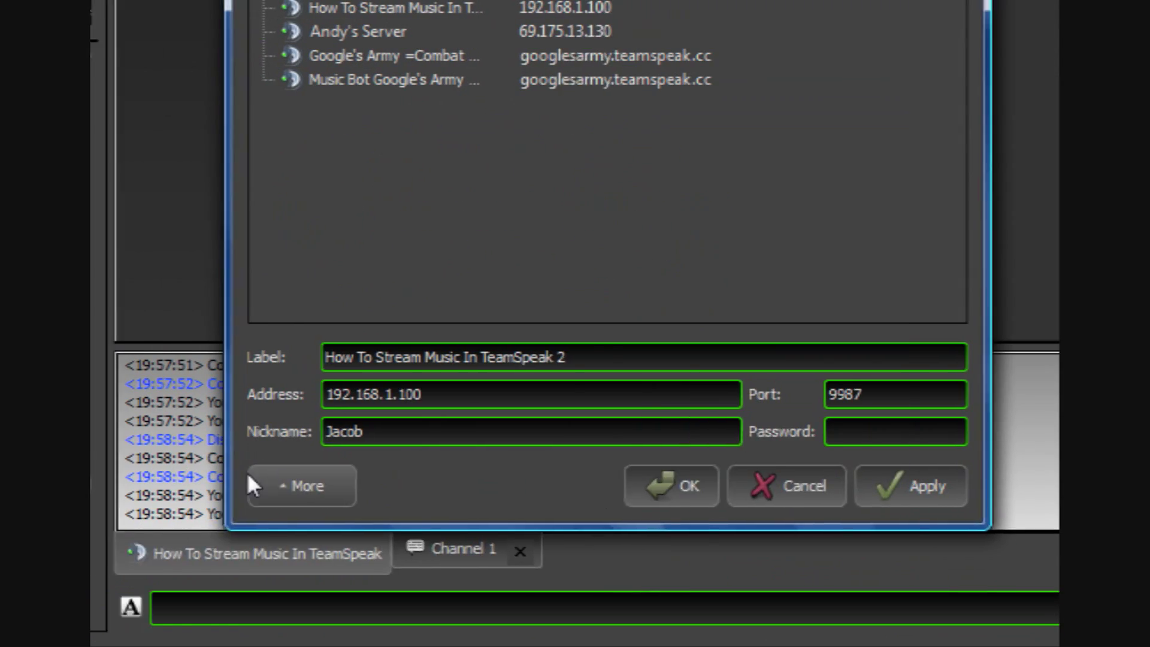
{"action": "left_click", "coordinate": [263, 479]}
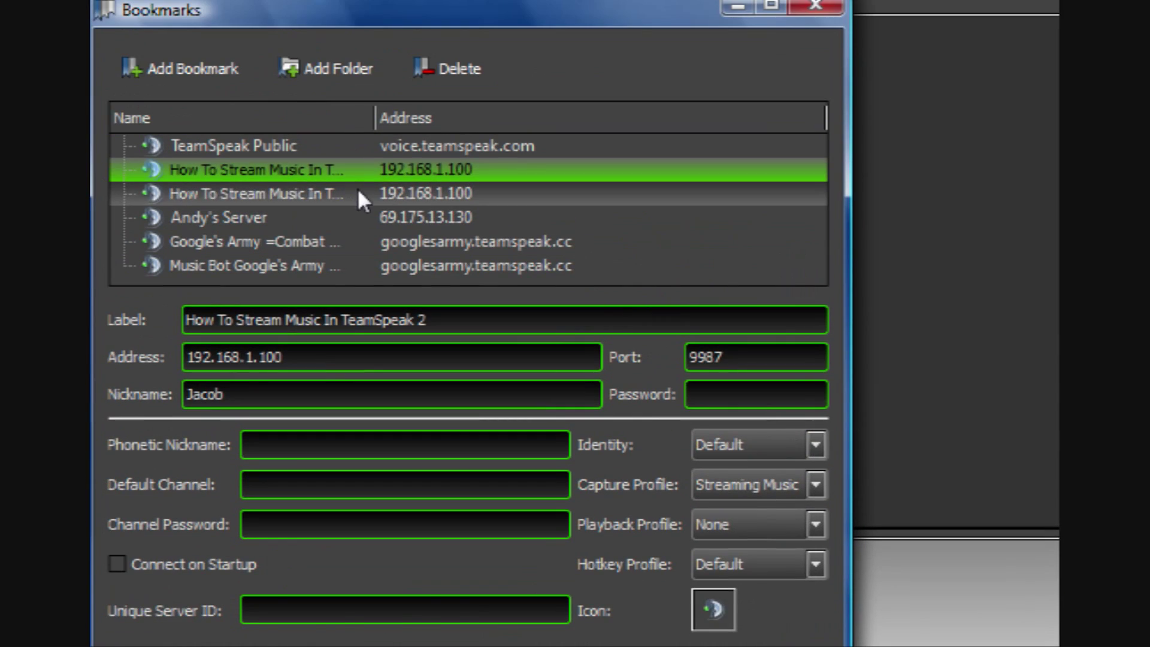
{"action": "left_click", "coordinate": [357, 193]}
{"action": "left_click", "coordinate": [375, 170]}
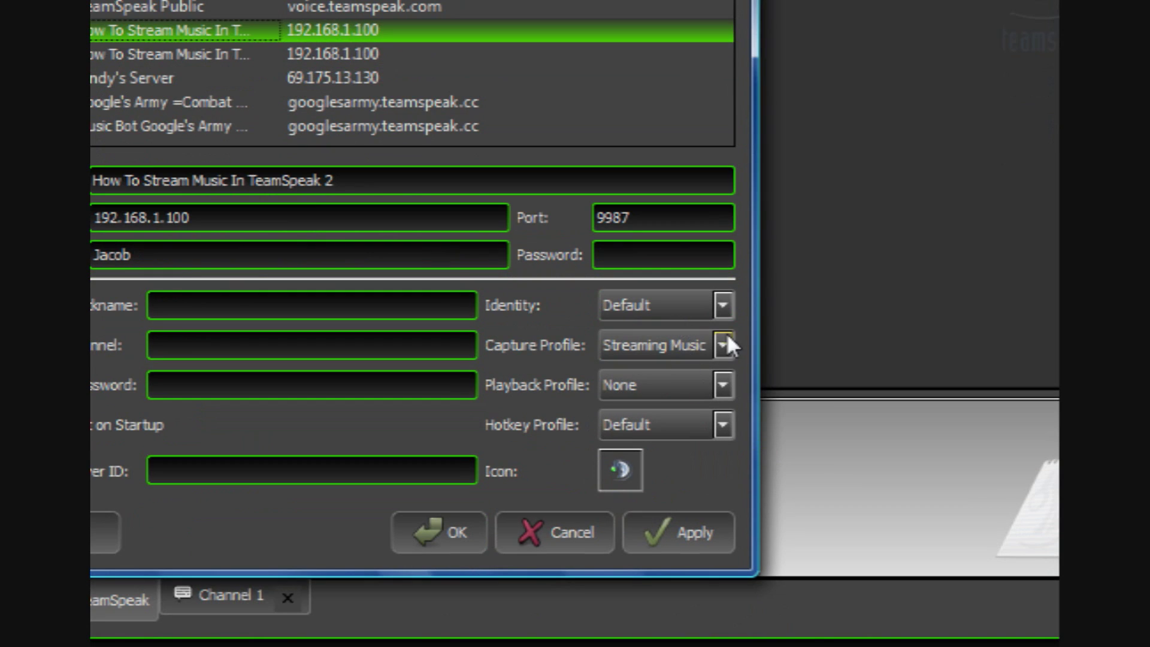
{"action": "left_click", "coordinate": [723, 345]}
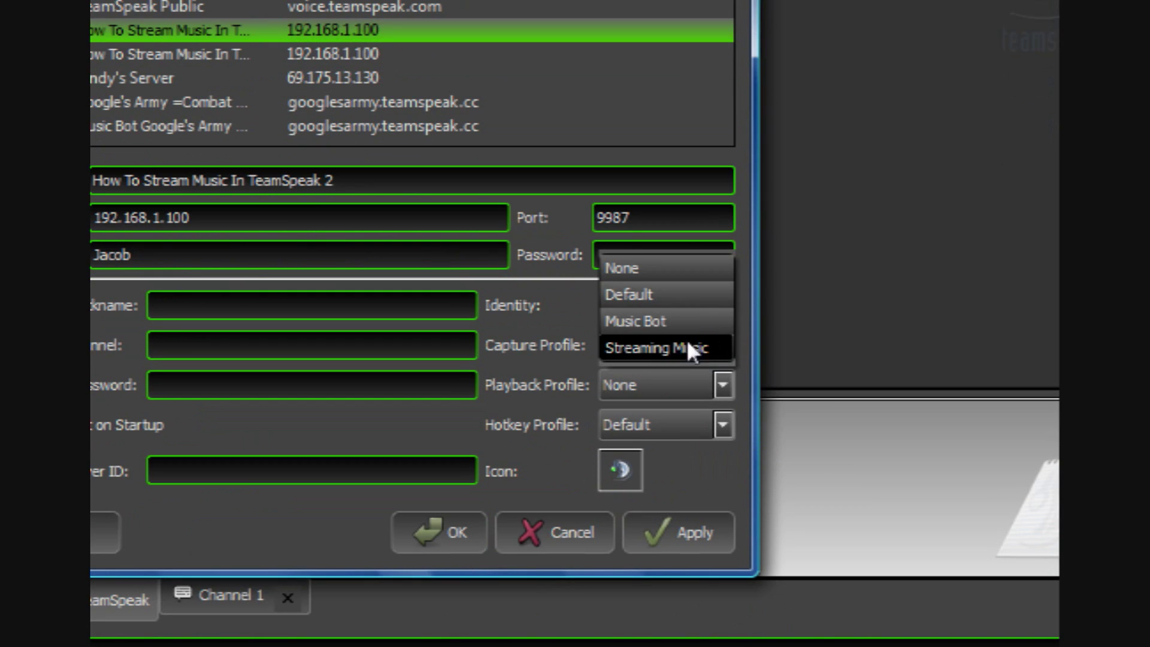
{"action": "left_click", "coordinate": [683, 302]}
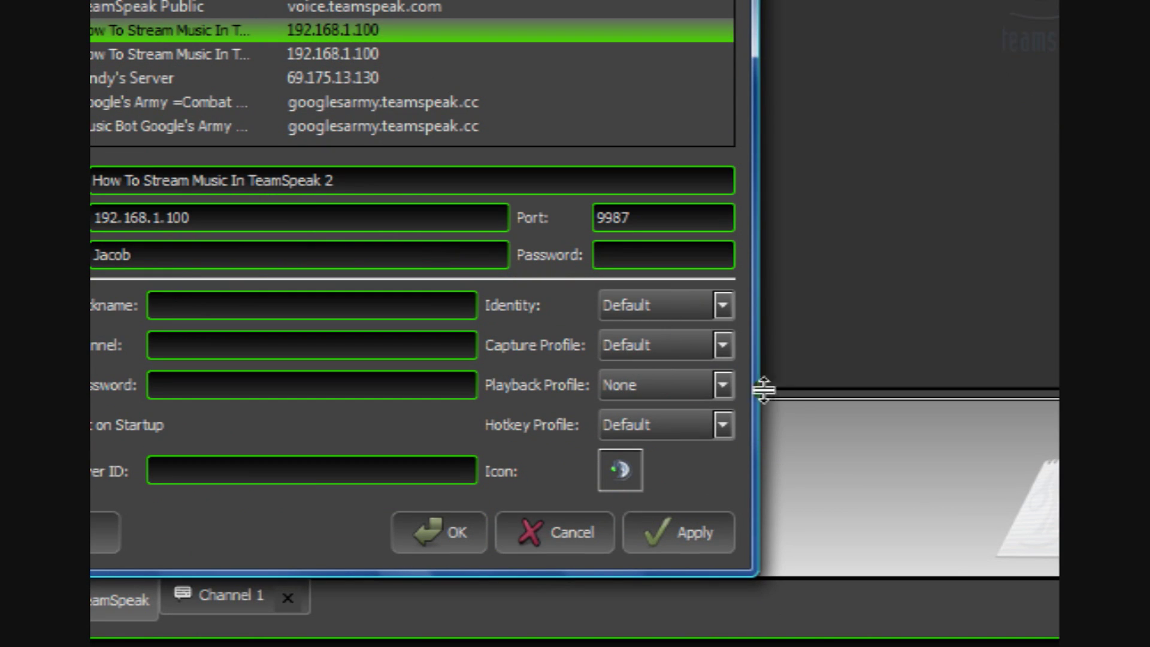
{"action": "left_click", "coordinate": [673, 390]}
{"action": "left_click", "coordinate": [666, 414]}
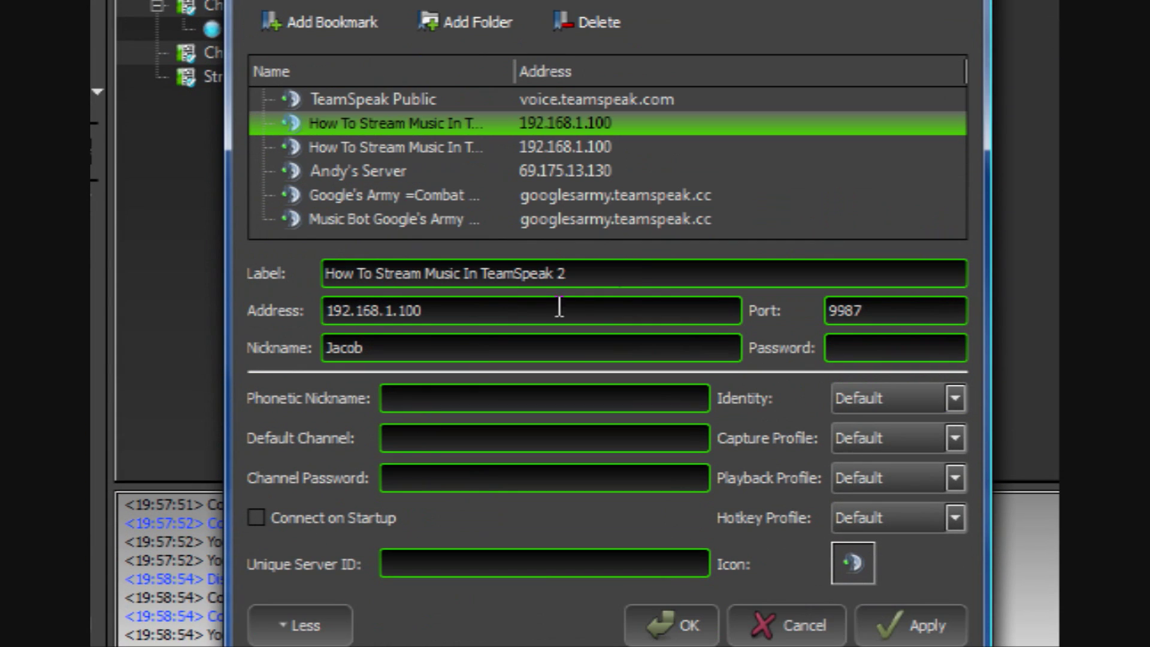
Relabel the new bookmark How To Stream Music In TeamSpeak 2 1 and the Streaming Music one How To Stream Music In TeamSpeak 2 Steaming.
{"action": "left_click", "coordinate": [639, 272]}
{"action": "type", "text": "1"}
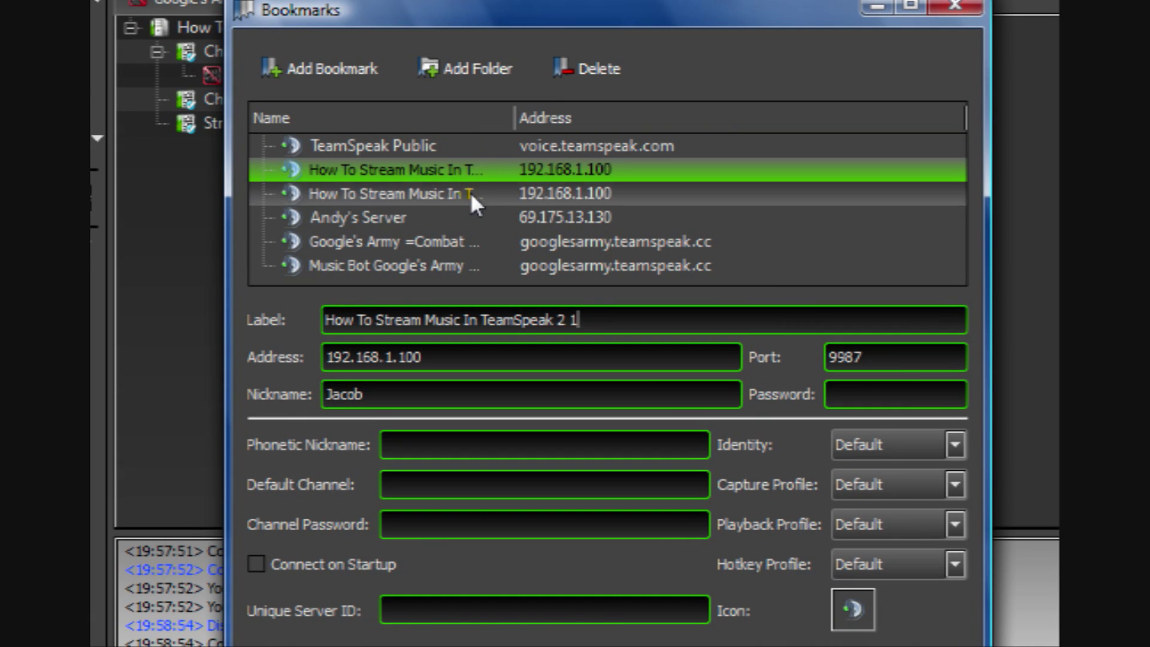
{"action": "left_click", "coordinate": [472, 147]}
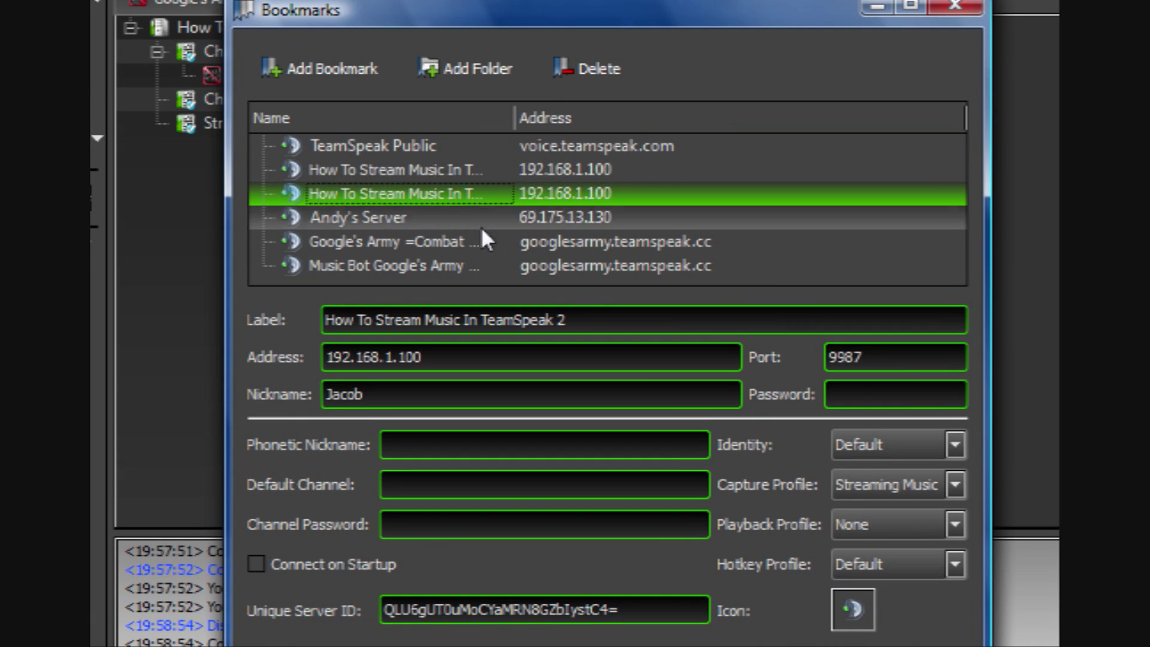
{"action": "left_click", "coordinate": [591, 273]}
{"action": "type", "text": "Streaming"}
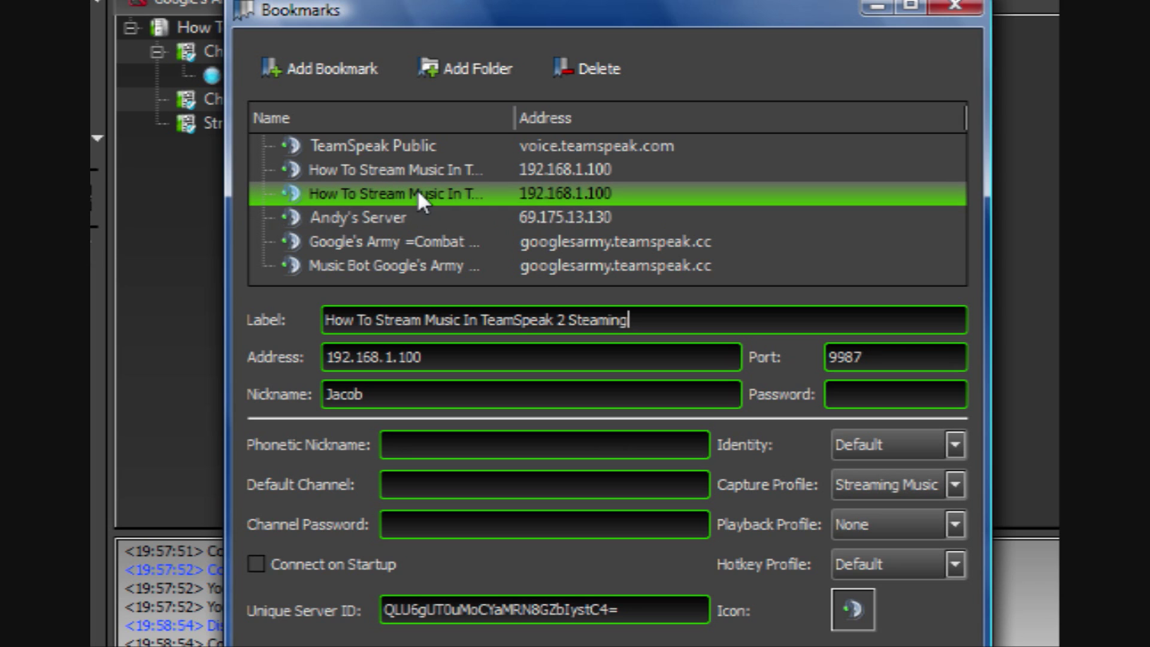
{"action": "left_click", "coordinate": [430, 170]}
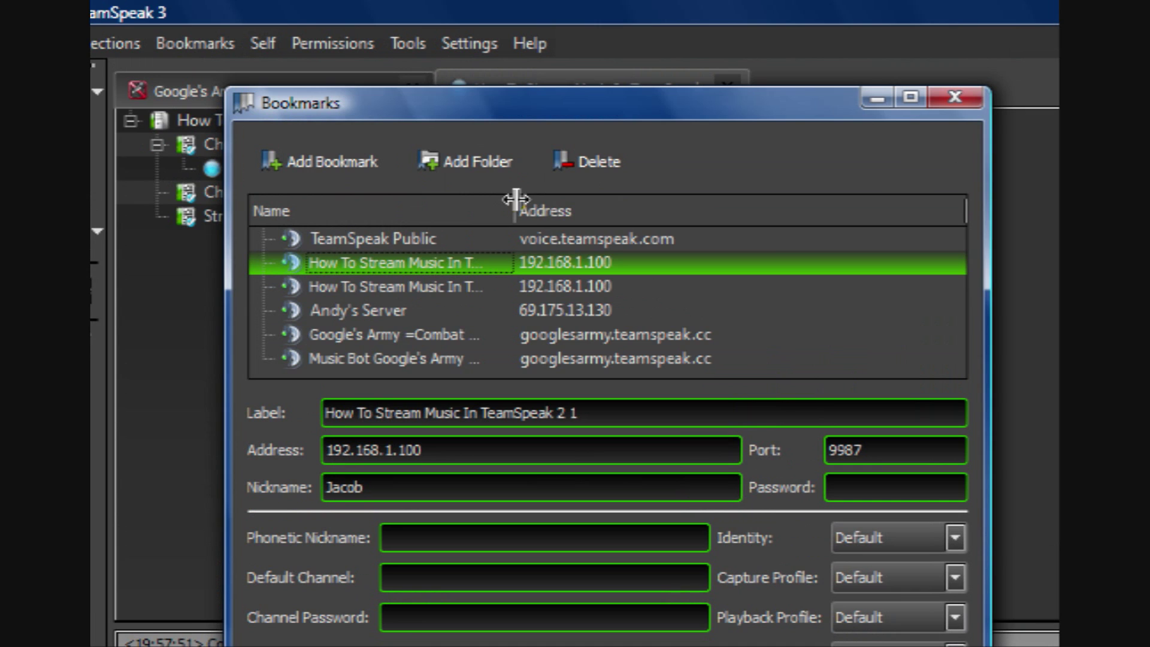
Widen the bookmark list's Name column to show both full labels, compare the two entries and close the Bookmarks window.
{"action": "left_click_drag", "start_coordinate": [513, 164], "coordinate": [830, 160]}
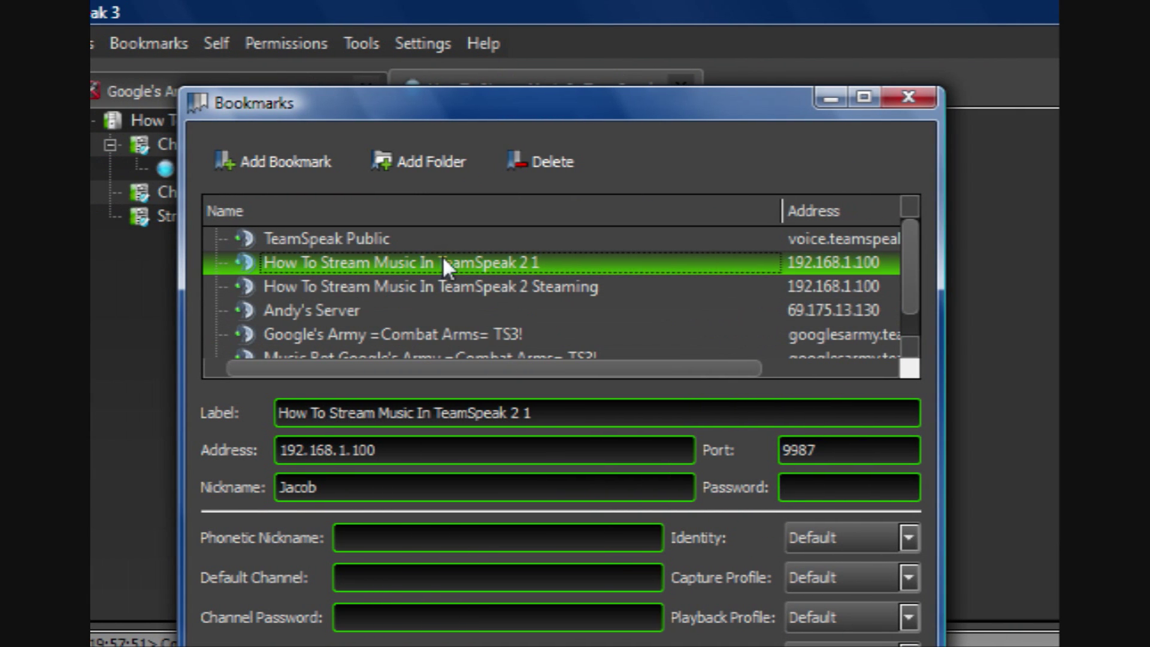
{"action": "left_click", "coordinate": [390, 286]}
{"action": "left_click", "coordinate": [471, 262]}
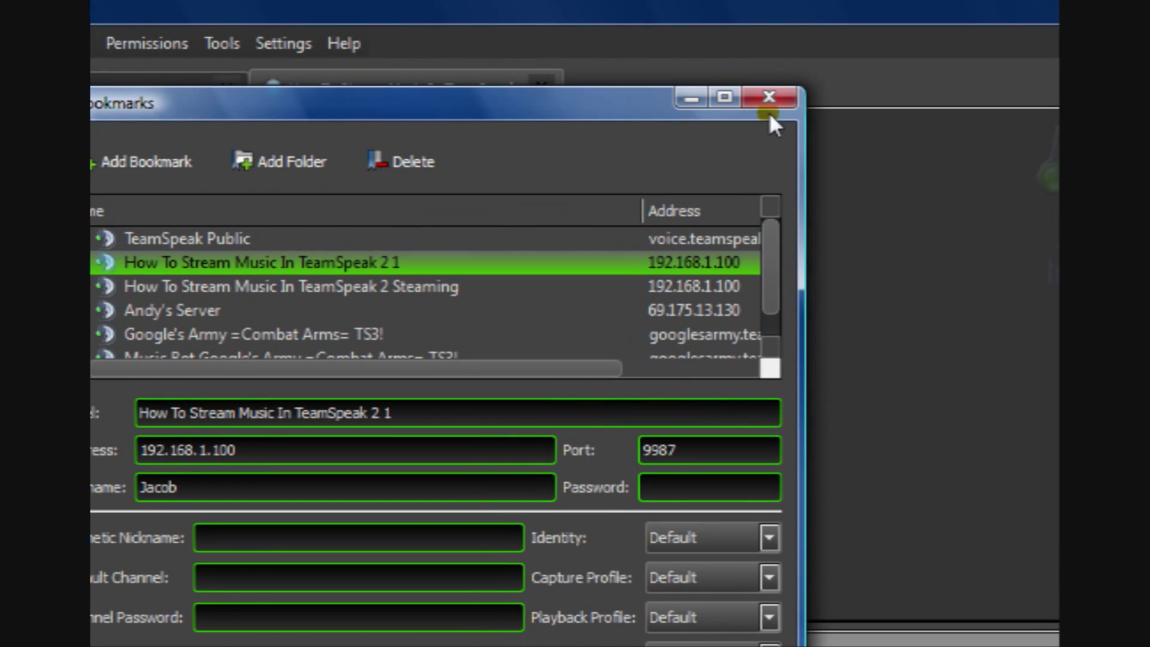
{"action": "left_click", "coordinate": [769, 98]}
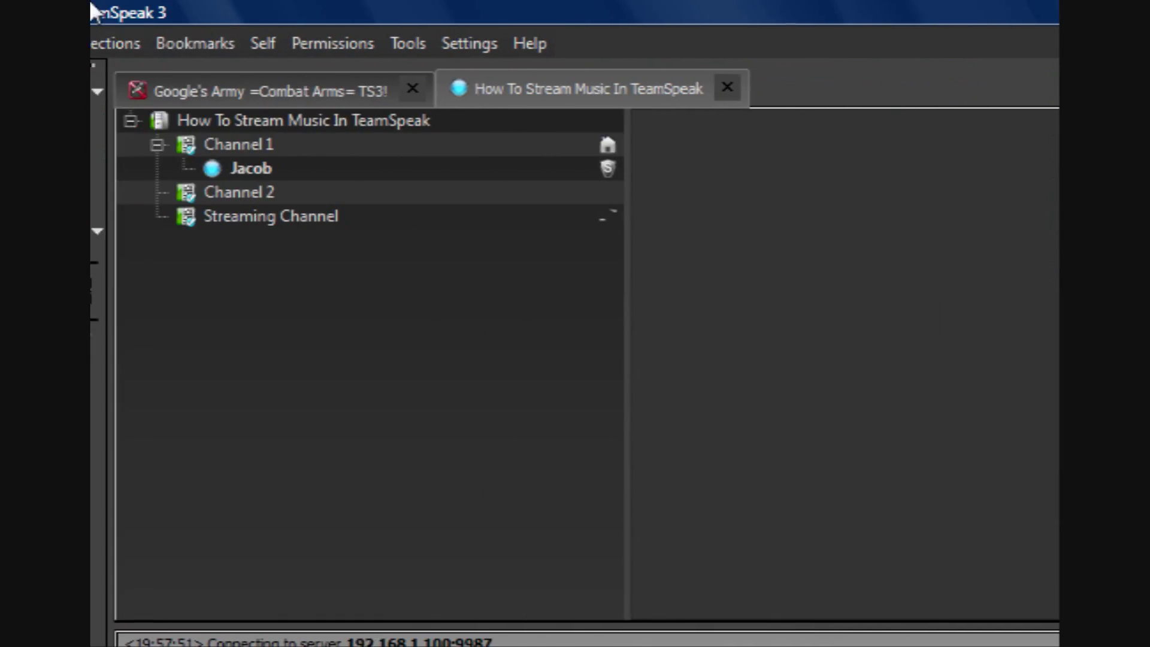
Connect to 192.168.1.100 on port 9987 in a new tab, then reconnect it with the How To Stream Music In TeamSpeak 2 1 bookmark.
{"action": "left_click", "coordinate": [134, 44]}
{"action": "left_click", "coordinate": [257, 107]}
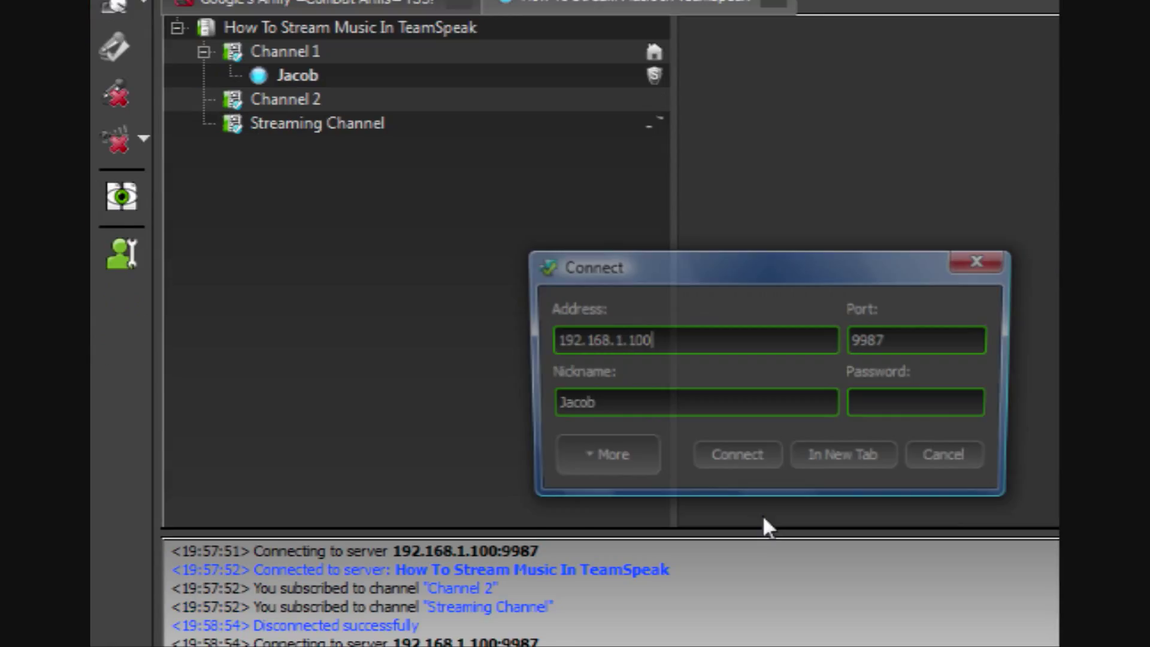
{"action": "left_click", "coordinate": [810, 366]}
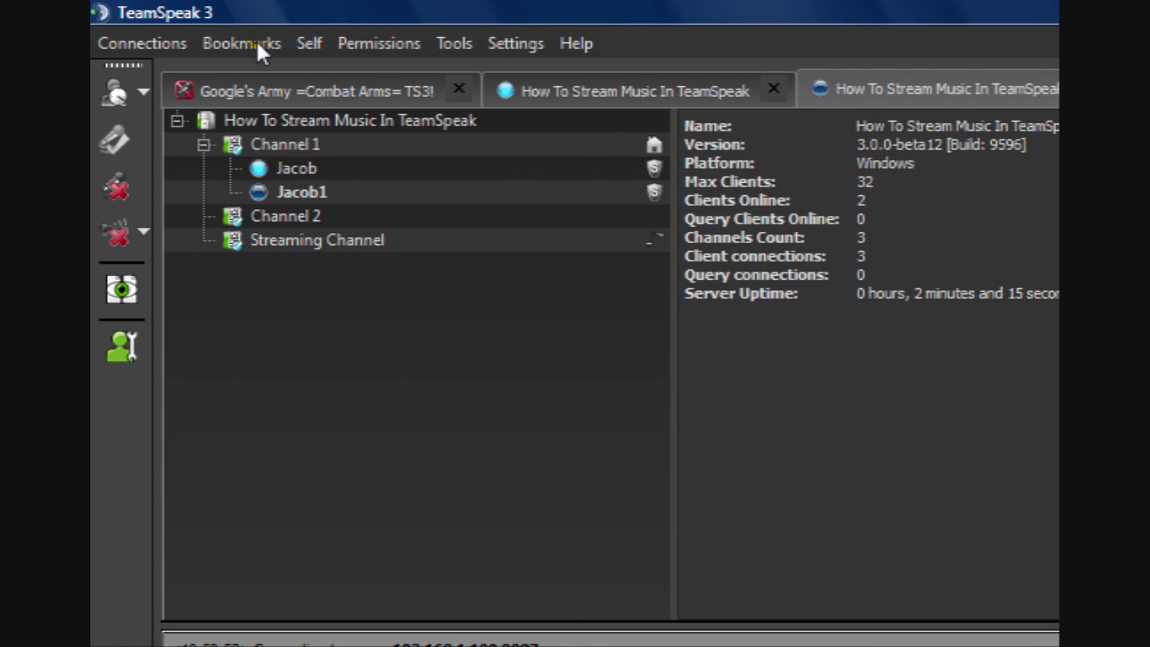
{"action": "left_click", "coordinate": [249, 41]}
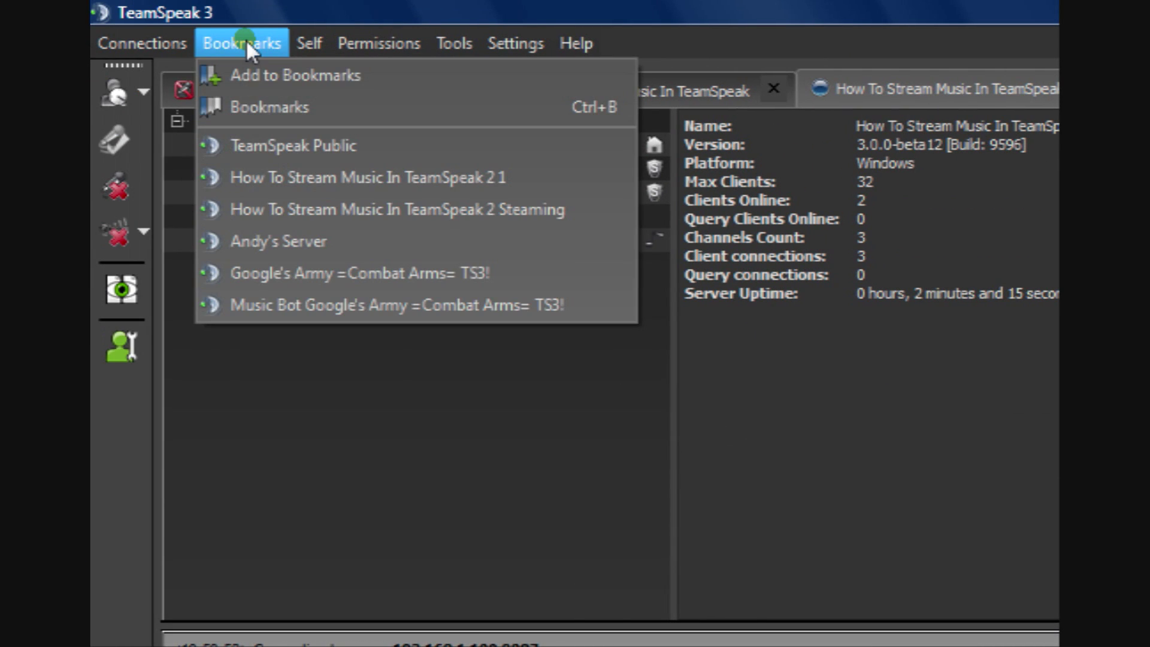
{"action": "left_click", "coordinate": [433, 178]}
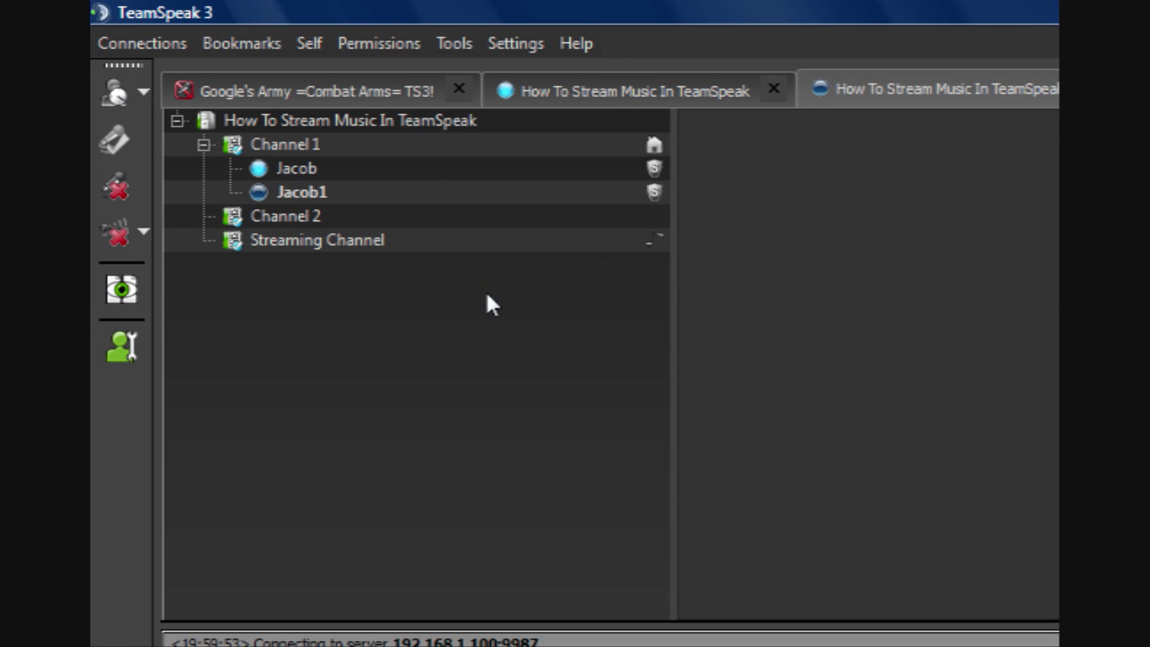
Compare the two server tabs and move the streaming client from the first connection into Channel 2.
{"action": "left_click", "coordinate": [651, 90]}
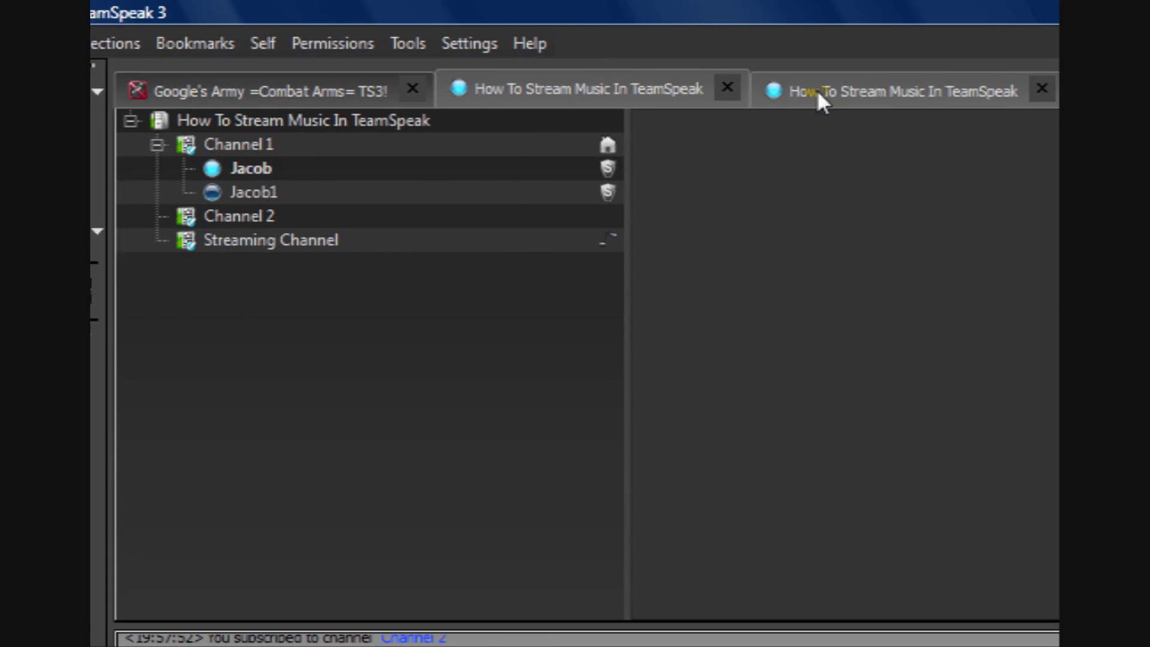
{"action": "left_click", "coordinate": [868, 91]}
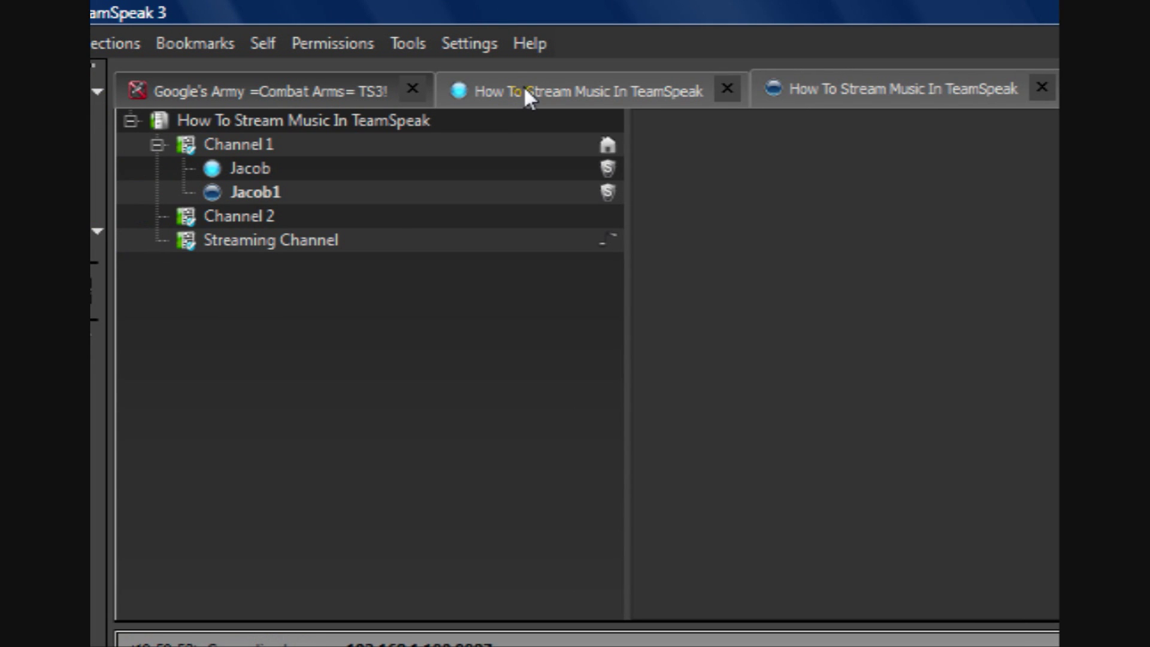
{"action": "left_click", "coordinate": [523, 89]}
{"action": "left_click", "coordinate": [783, 89]}
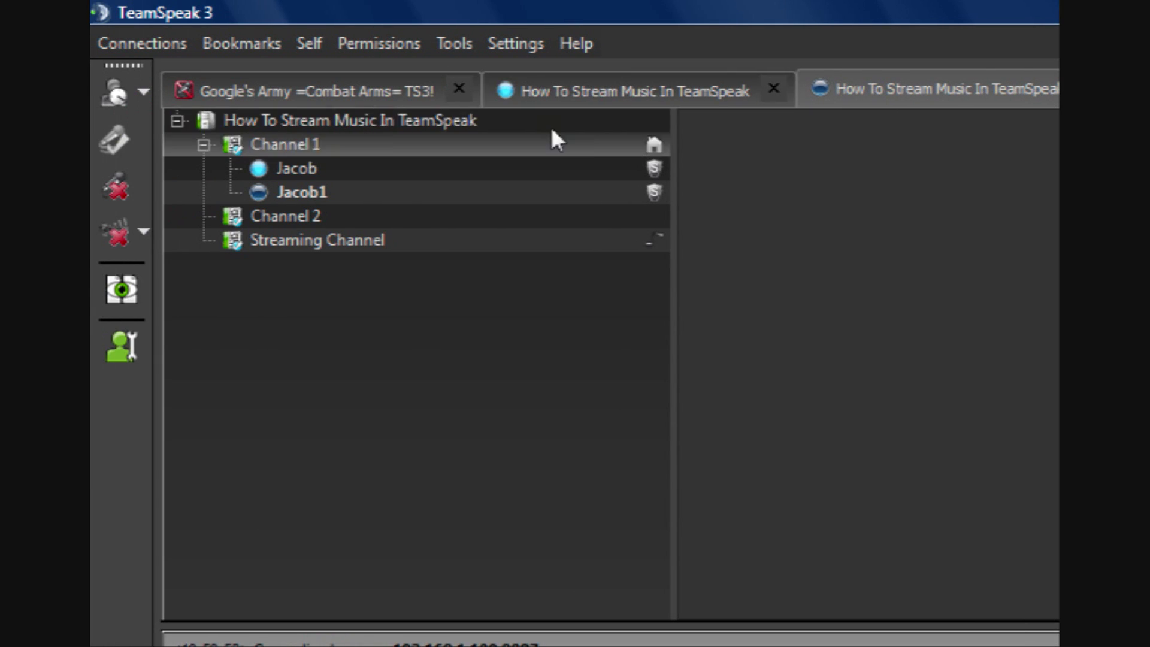
{"action": "left_click", "coordinate": [609, 87]}
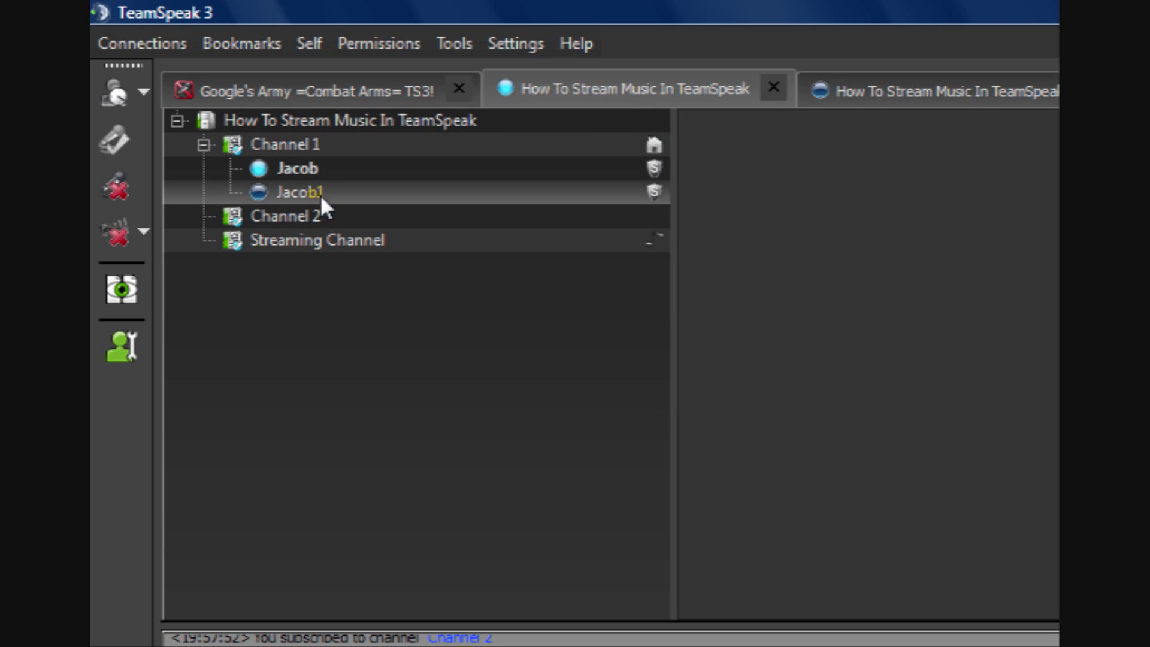
{"action": "double_click", "coordinate": [313, 213]}
Check both server tabs for the clients' channels and view the details of the streaming client in Channel 2.
{"action": "left_click", "coordinate": [904, 89]}
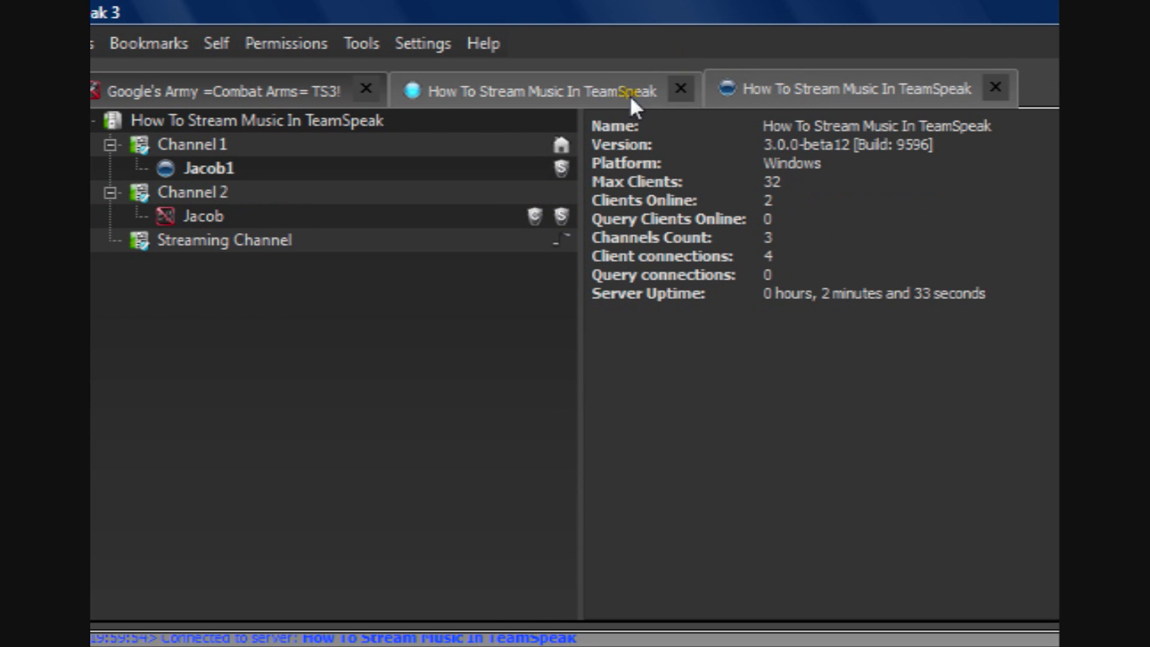
{"action": "left_click", "coordinate": [544, 96]}
{"action": "left_click", "coordinate": [825, 87]}
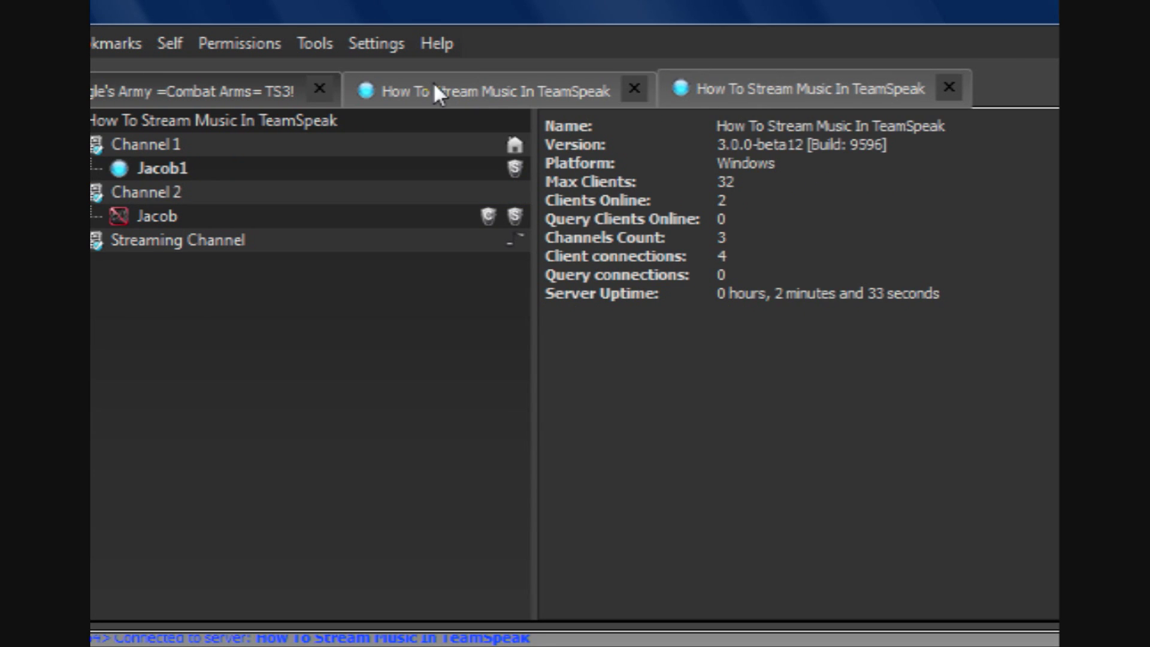
{"action": "left_click", "coordinate": [479, 84]}
{"action": "left_click", "coordinate": [778, 89]}
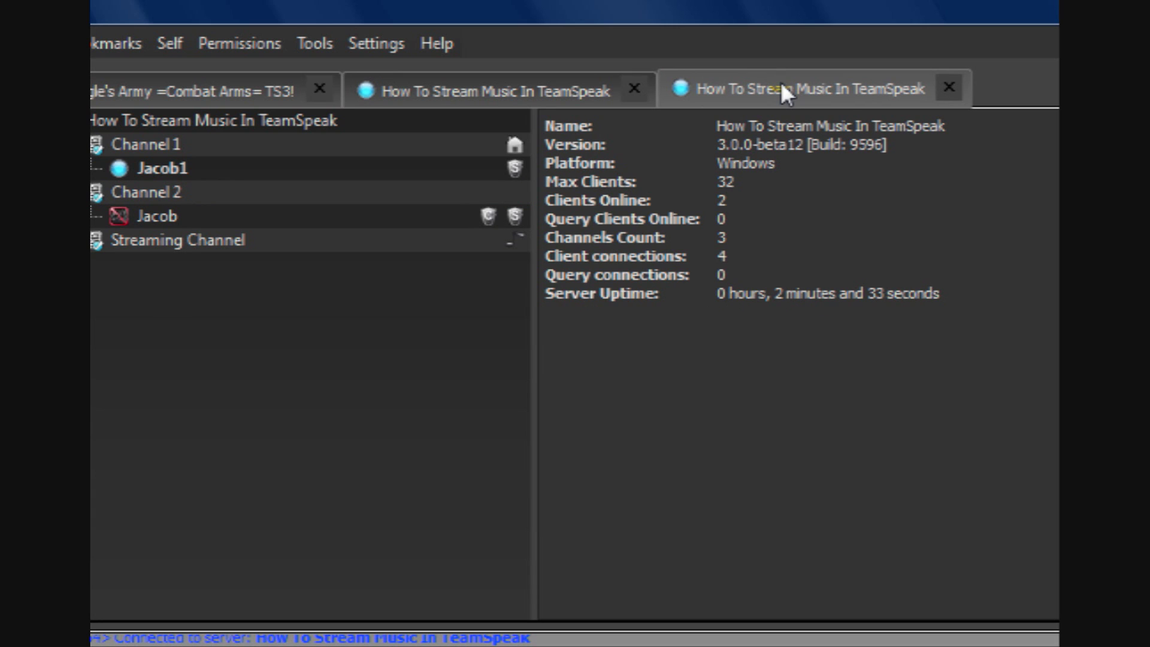
{"action": "left_click", "coordinate": [443, 93]}
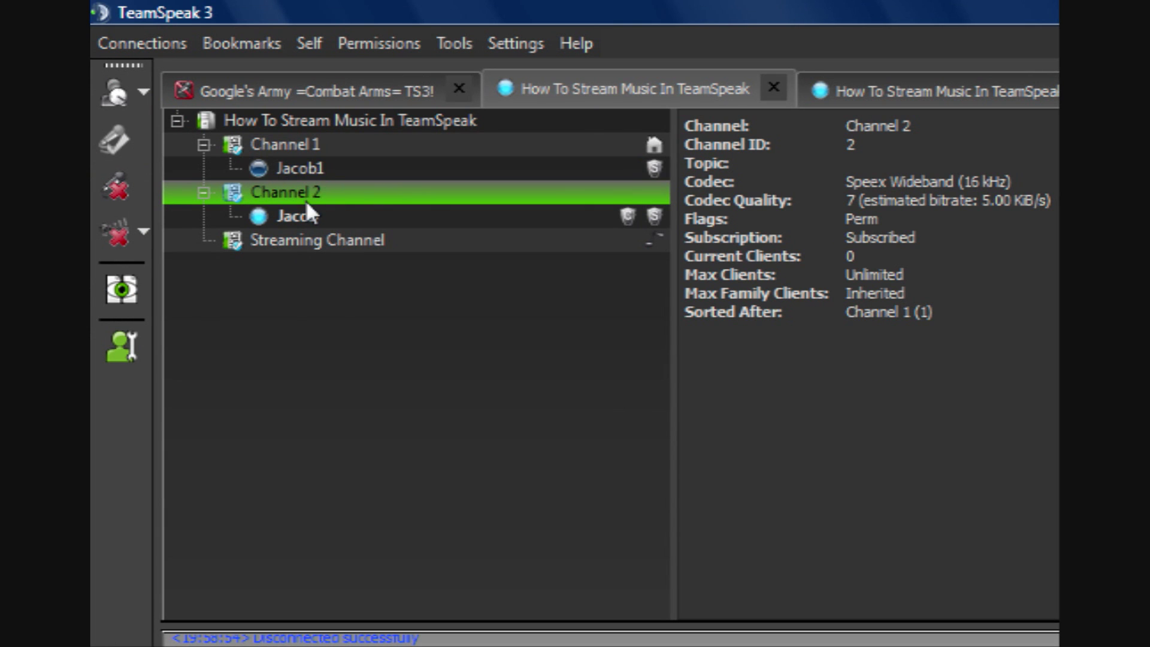
{"action": "left_click", "coordinate": [329, 218]}
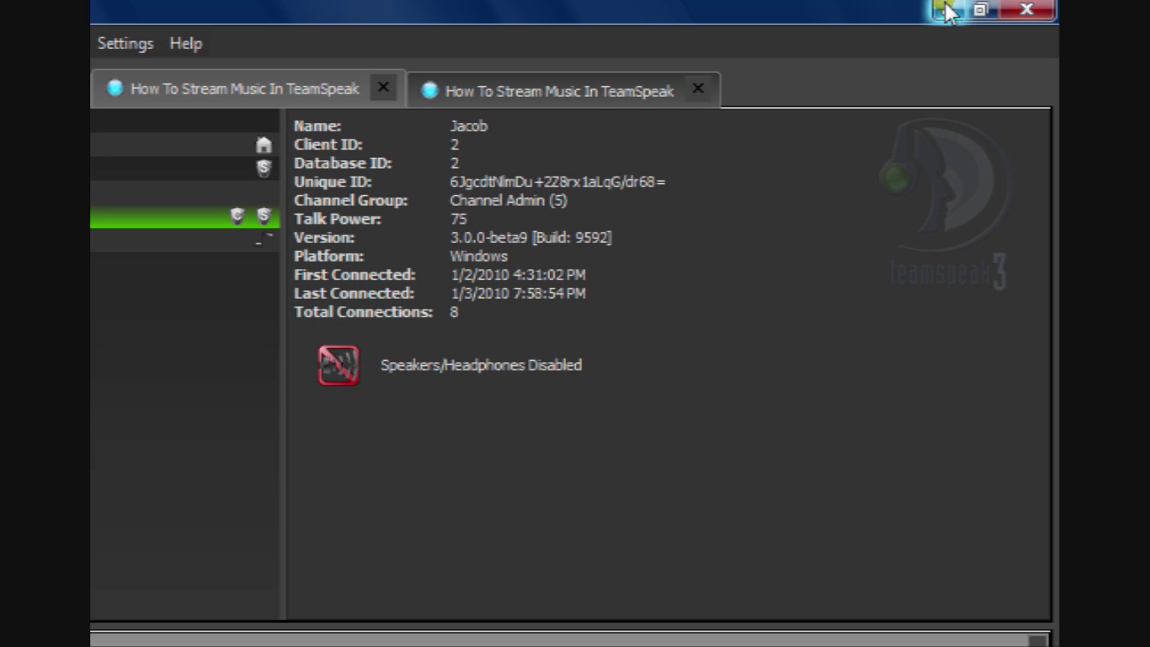
Minimize TeamSpeak, open the Sound settings under Hardware and Sound in the Windows Control Panel and select the SigmaTel Speakers playback device.
{"action": "left_click", "coordinate": [944, 5]}
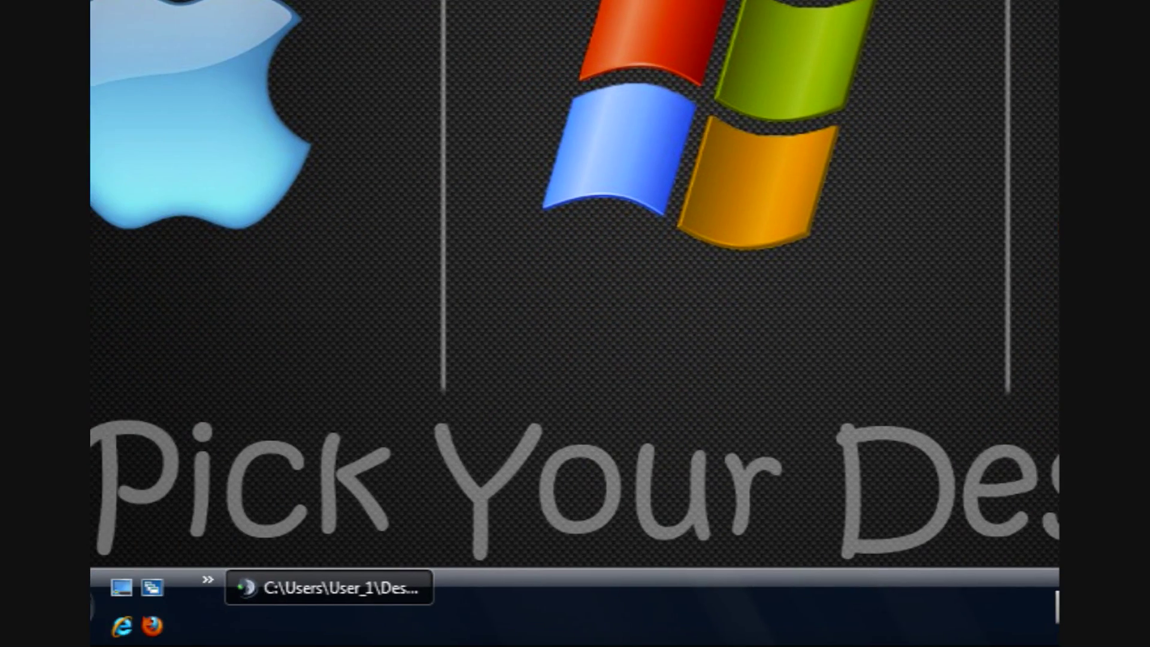
{"action": "left_click", "coordinate": [123, 606]}
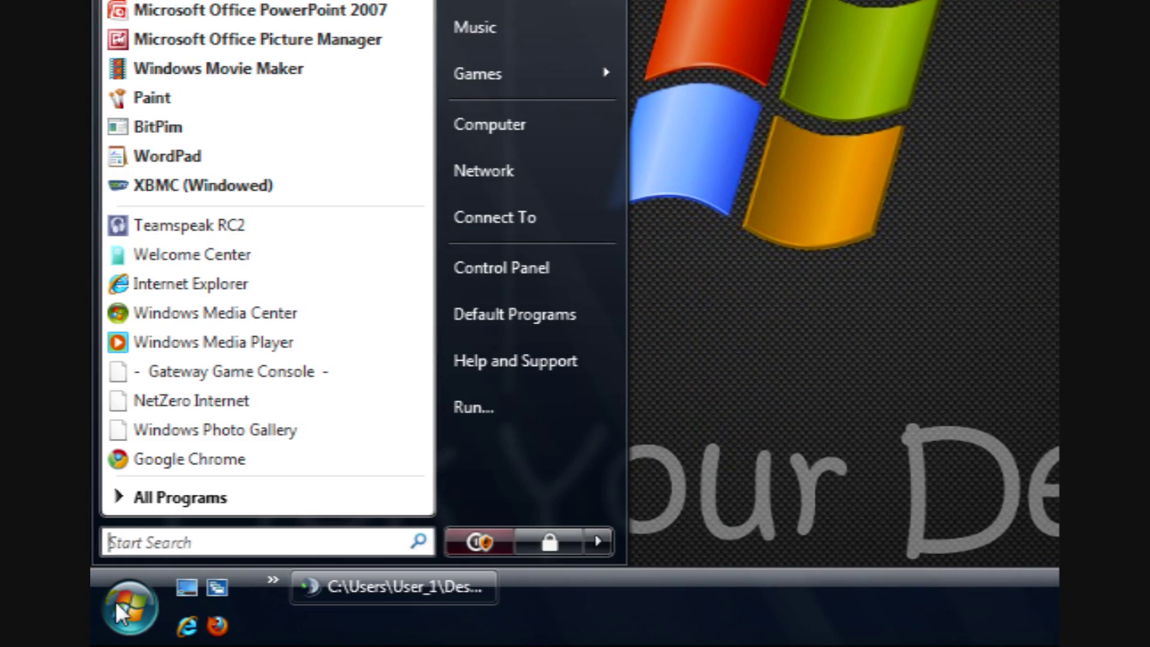
{"action": "left_click", "coordinate": [506, 264]}
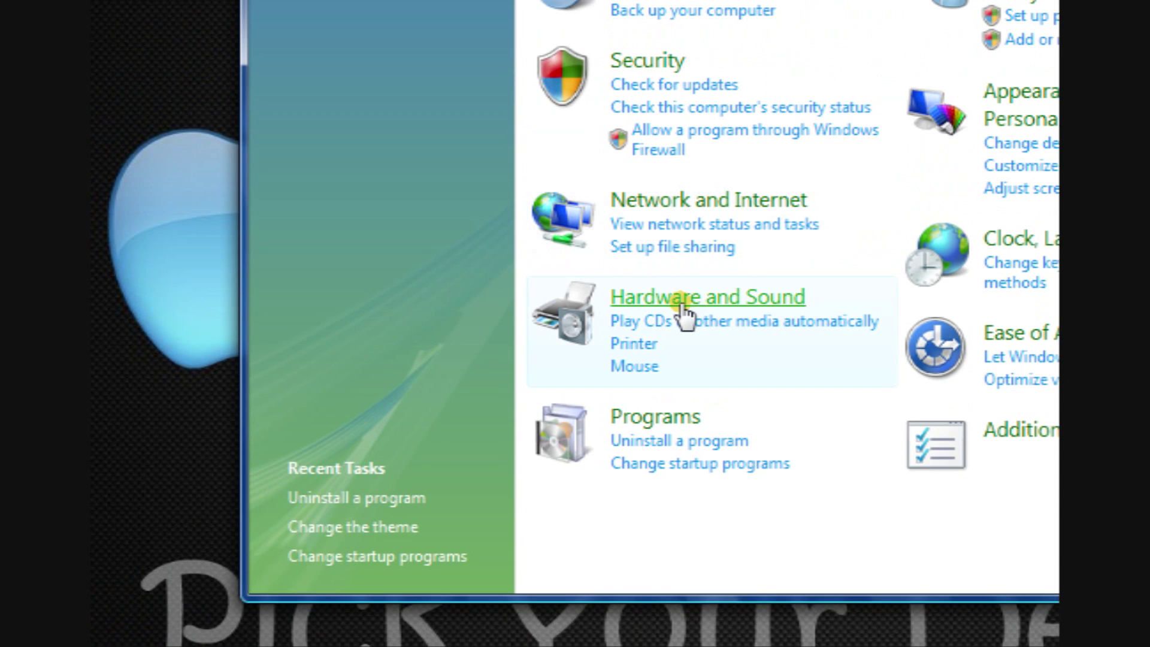
{"action": "left_click", "coordinate": [683, 297]}
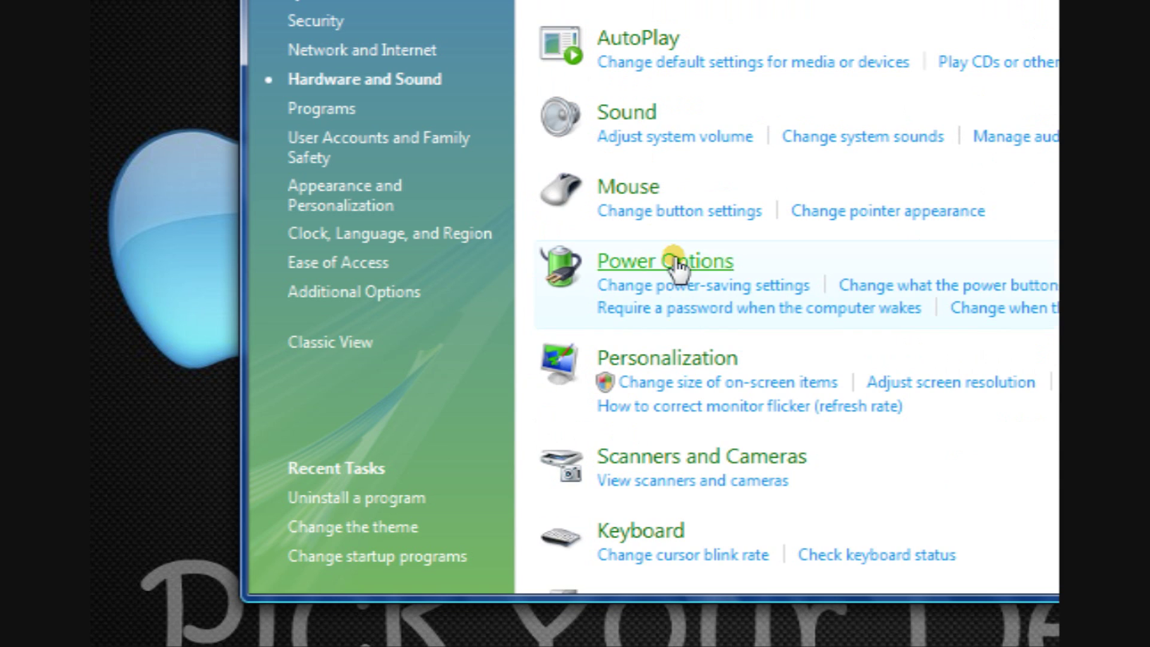
{"action": "left_click", "coordinate": [658, 204]}
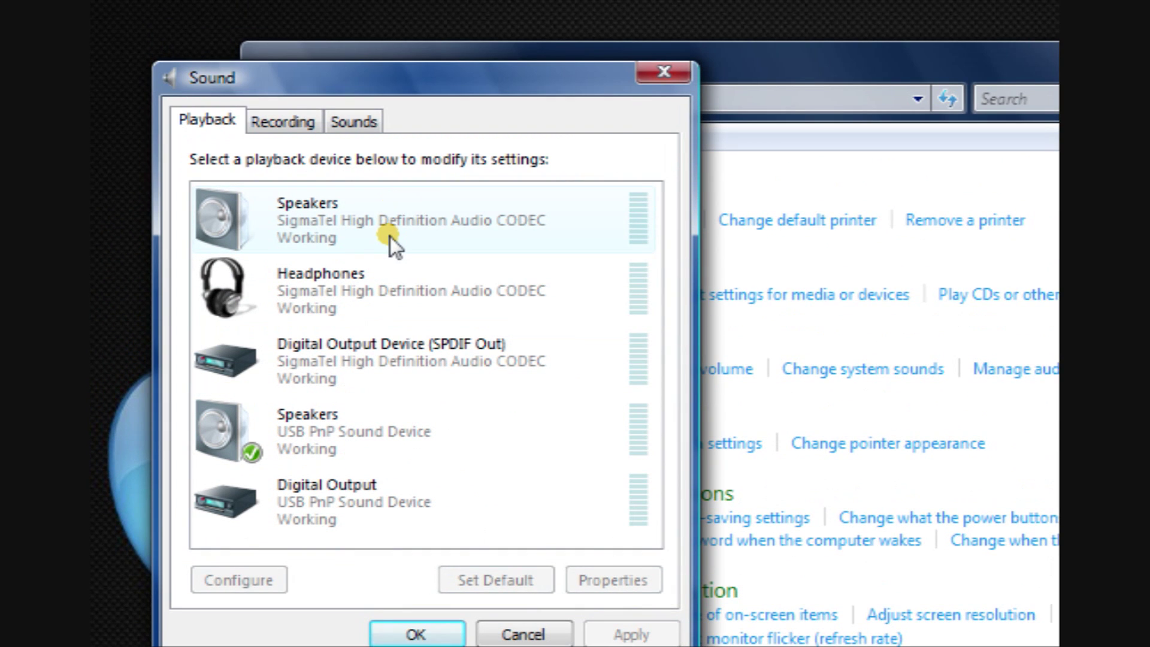
{"action": "left_click", "coordinate": [390, 236]}
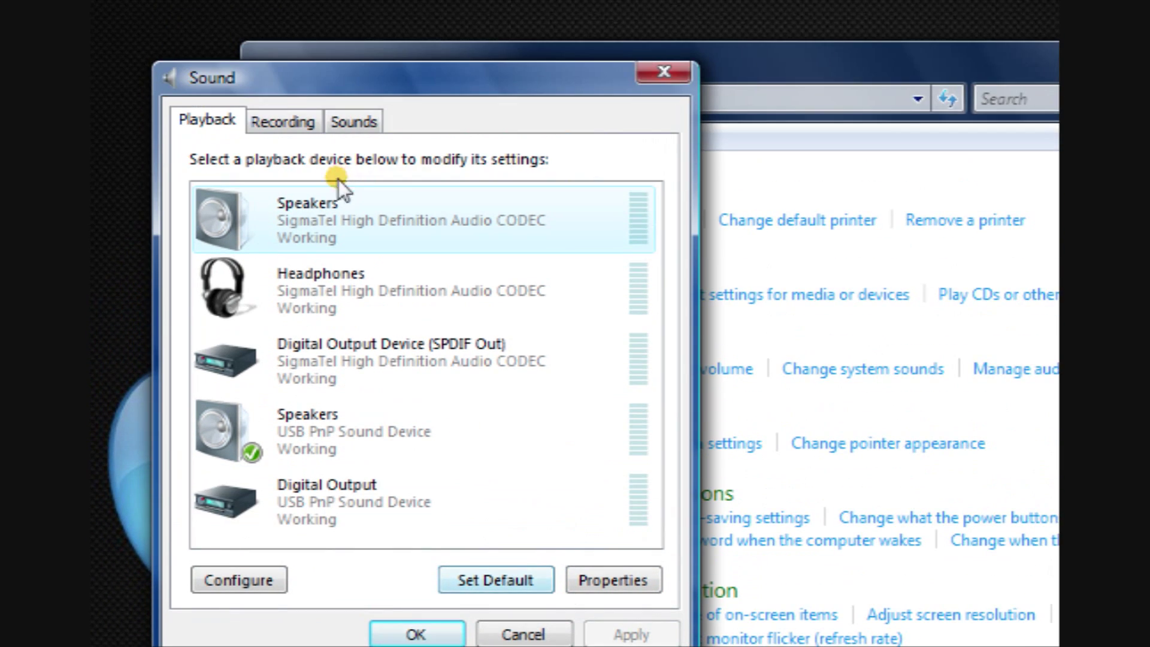
Compare the SigmaTel Headphones and Speakers playback devices, close the Sound settings and switch to Windows Media Player.
{"action": "left_click", "coordinate": [354, 280]}
{"action": "left_click", "coordinate": [398, 225]}
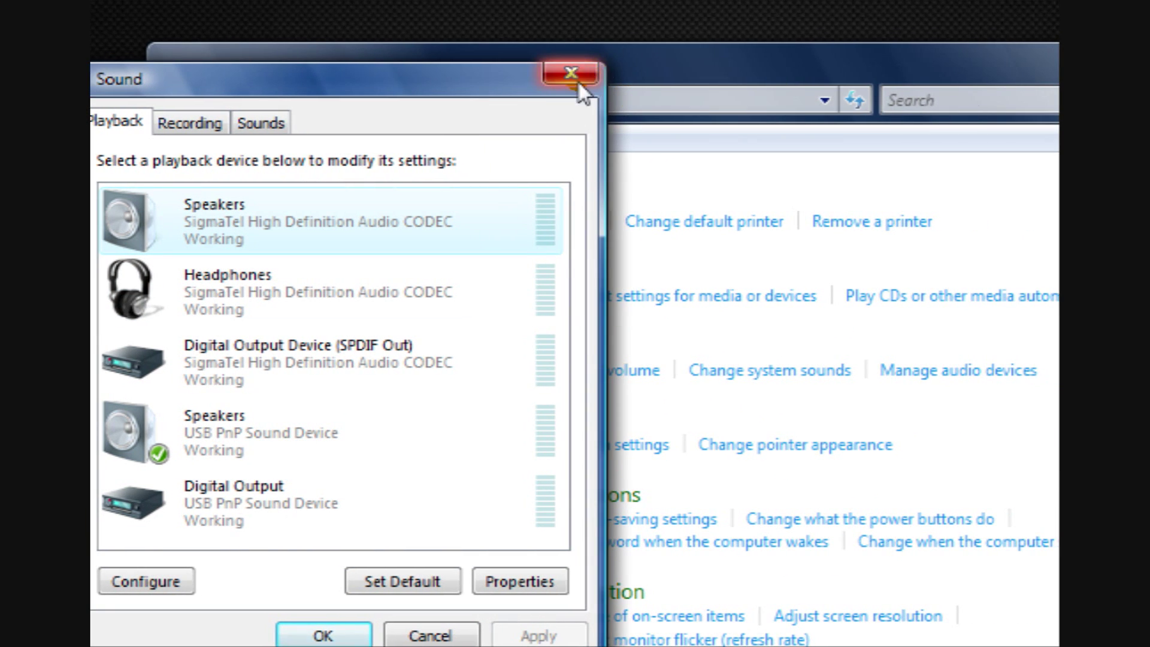
{"action": "left_click", "coordinate": [578, 87]}
{"action": "left_click", "coordinate": [808, 46]}
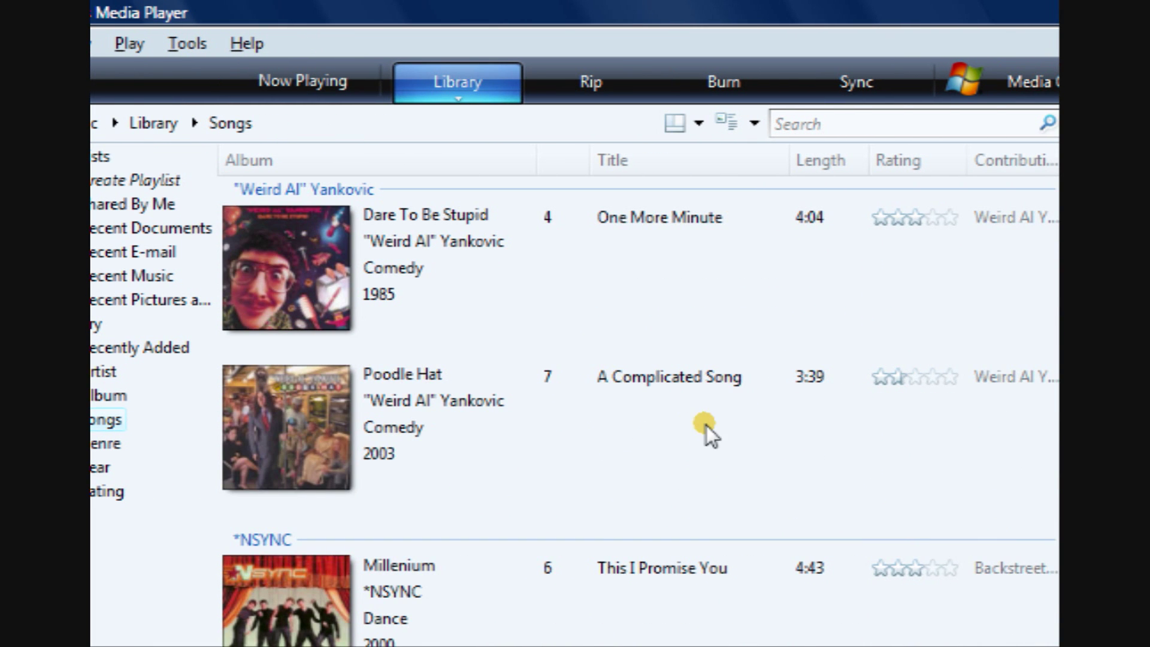
Find the song Chokechain by 3oh!3 in the Songs library, start playing it and pause playback.
{"action": "scroll", "coordinate": [706, 425], "scroll_direction": "down", "scroll_amount": 20}
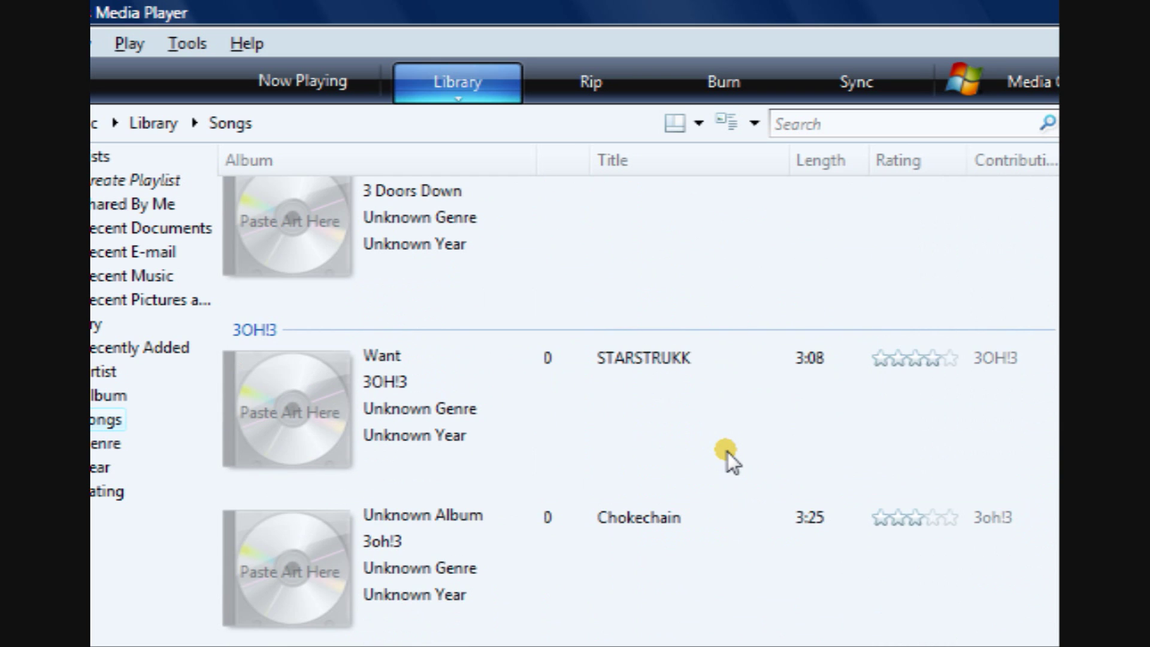
{"action": "scroll", "coordinate": [727, 452], "scroll_direction": "down", "scroll_amount": 5}
{"action": "scroll", "coordinate": [727, 451], "scroll_direction": "up", "scroll_amount": 5}
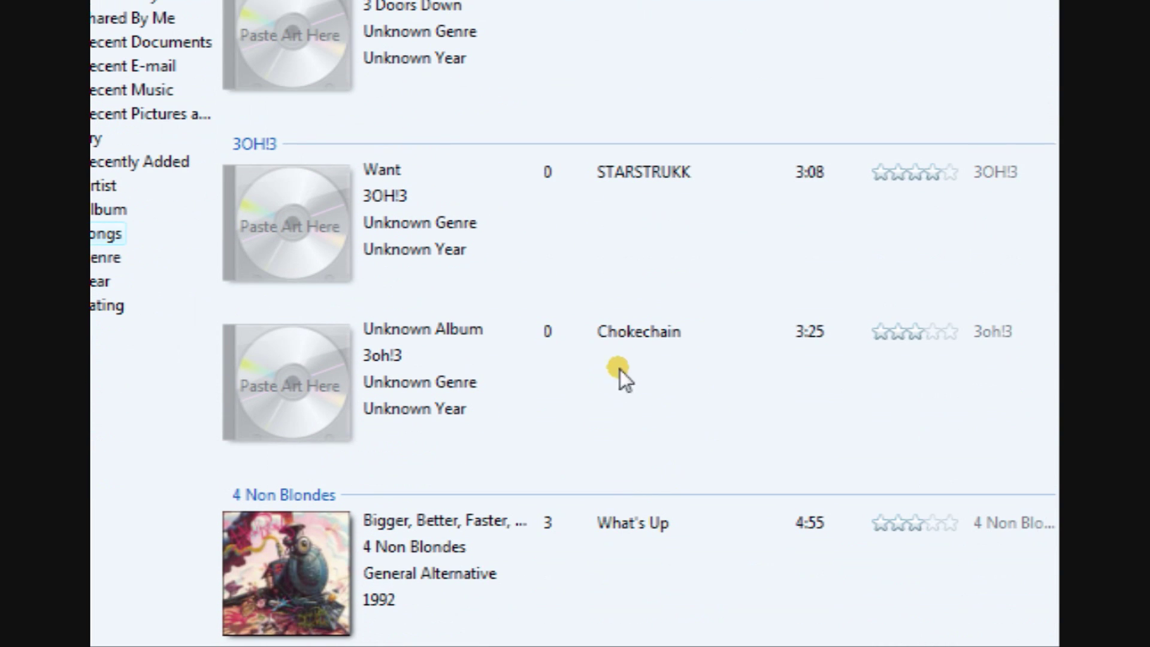
{"action": "left_click", "coordinate": [699, 338]}
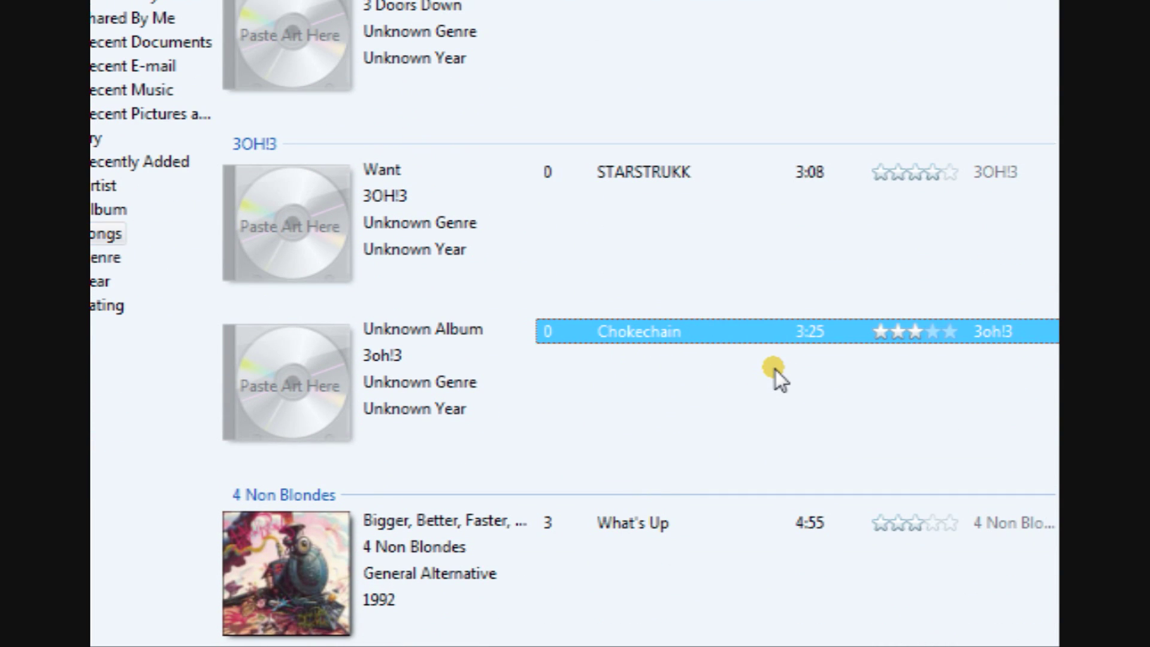
{"action": "double_click", "coordinate": [676, 325]}
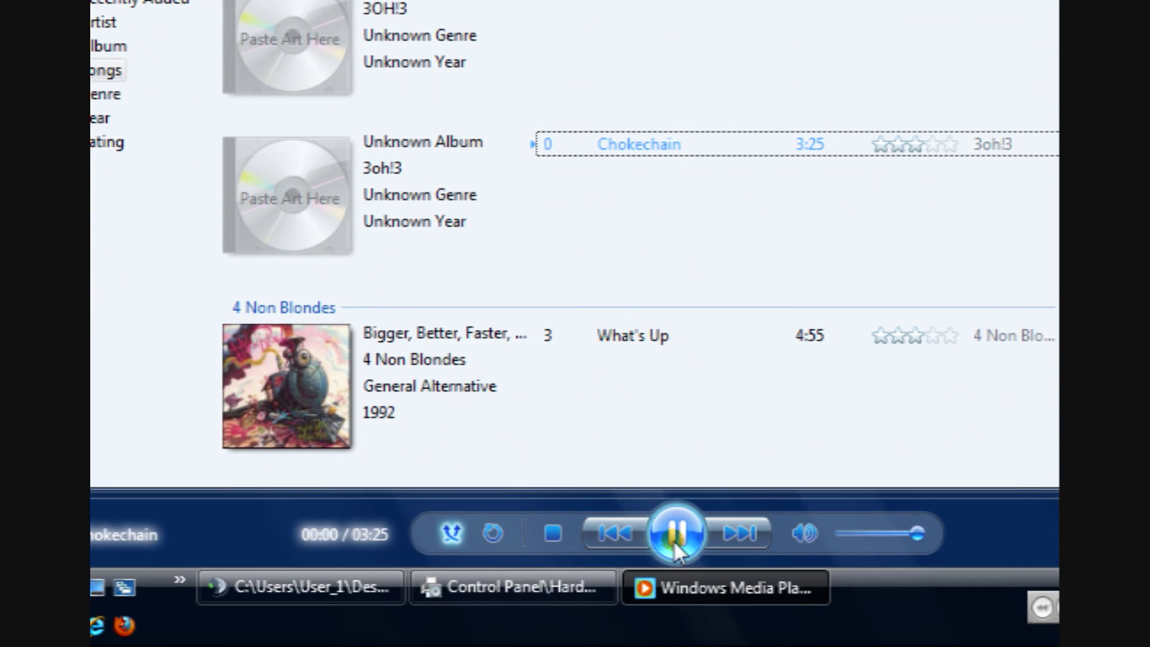
{"action": "left_click", "coordinate": [673, 540]}
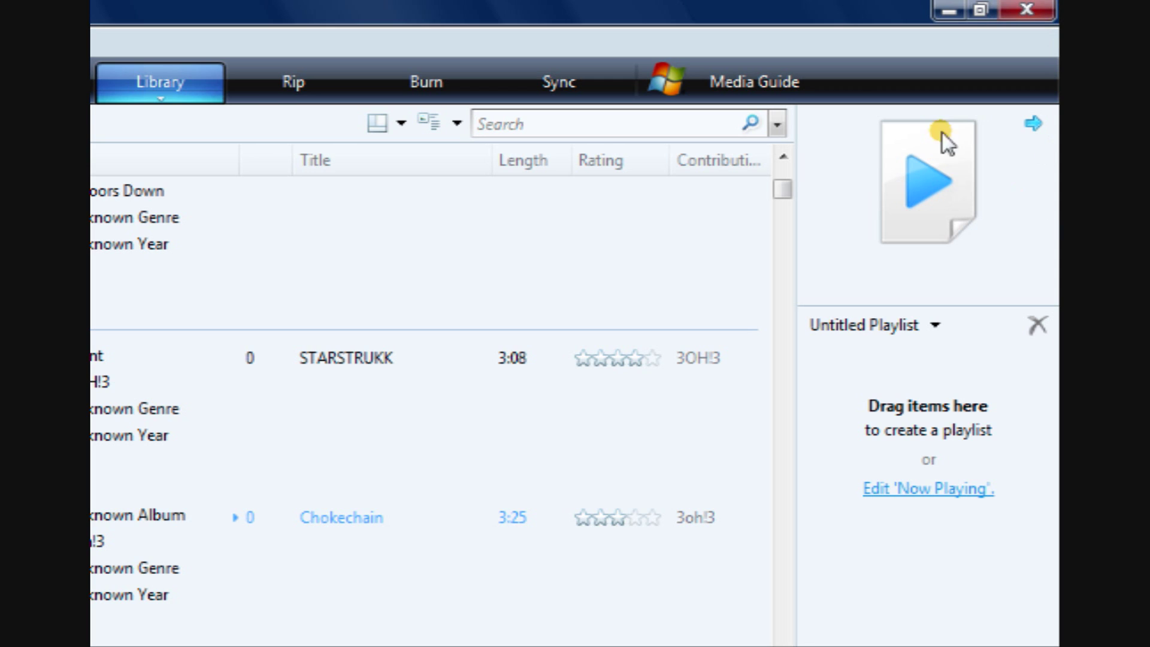
{"action": "left_click_drag", "start_coordinate": [941, 132], "coordinate": [903, 167]}
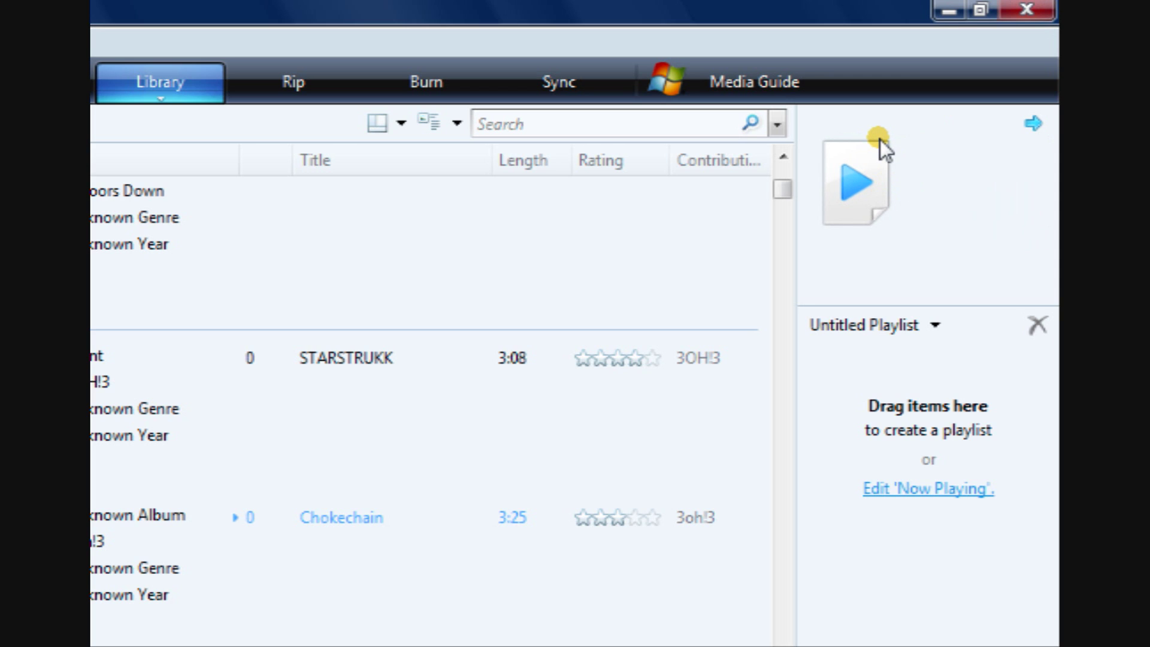
{"action": "left_click_drag", "start_coordinate": [879, 139], "coordinate": [920, 35]}
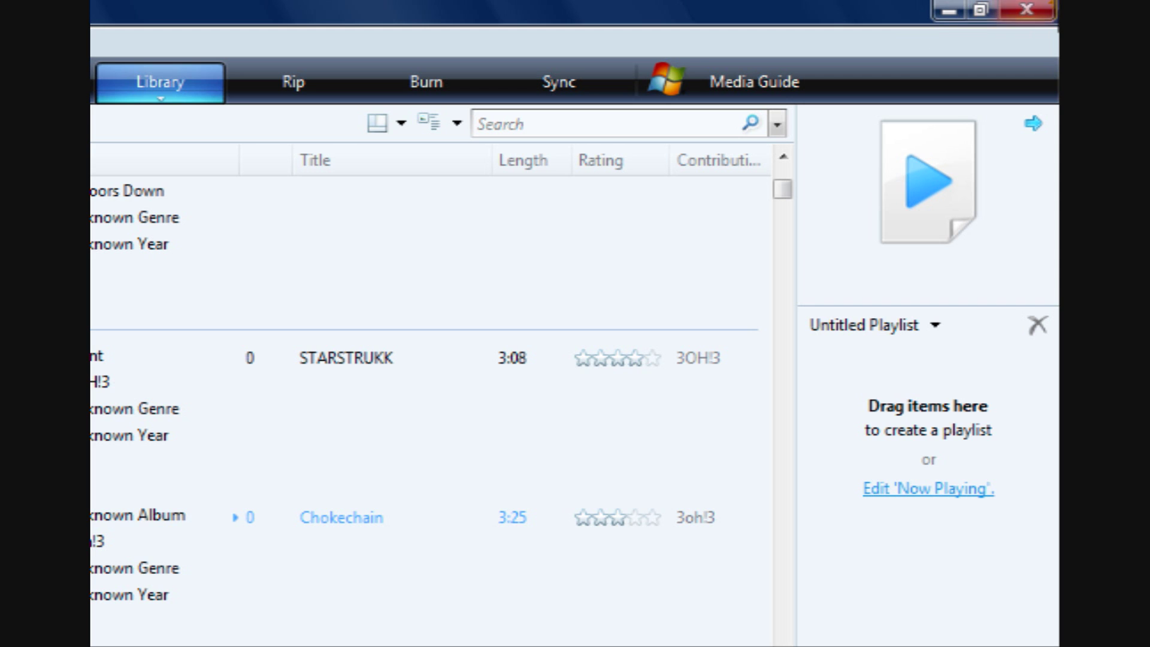